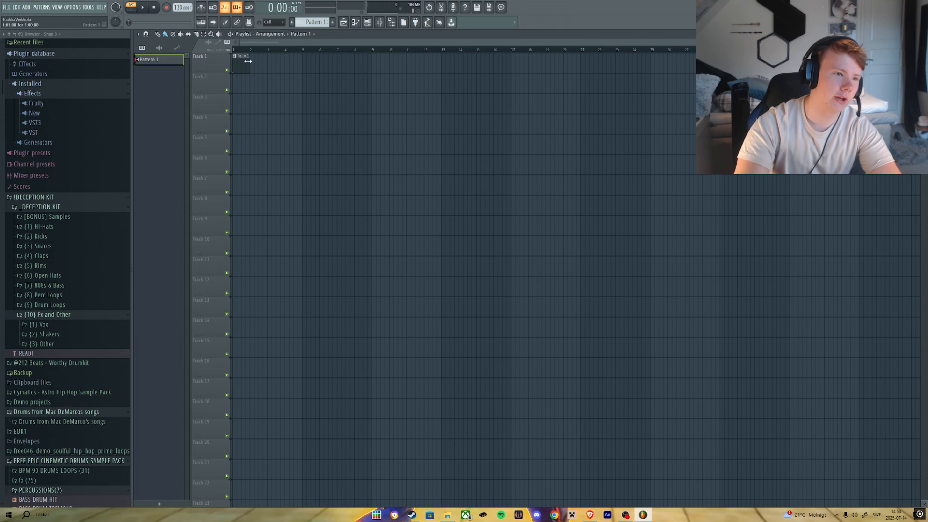
Lengthen the Pattern 1 clip in the playlist to about four bars.
left_click_drag(248, 61, 301, 61)
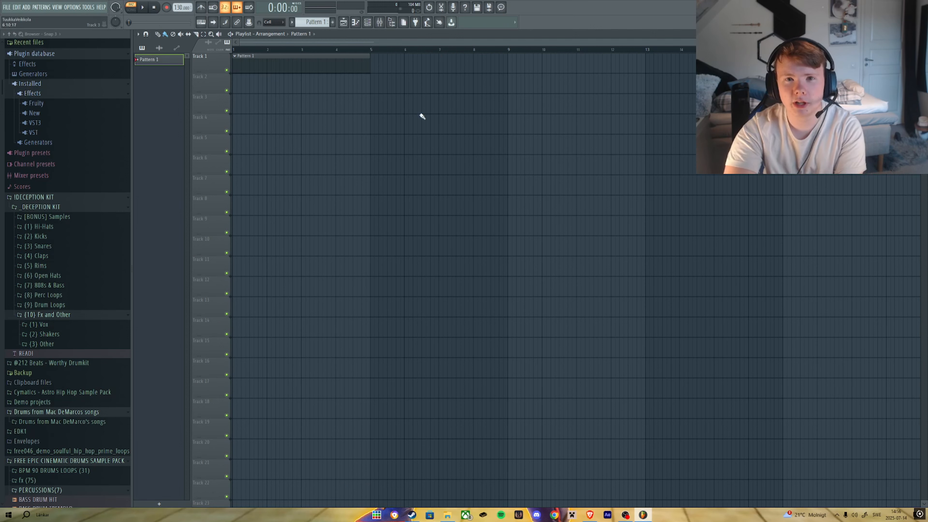
left_click(98, 209)
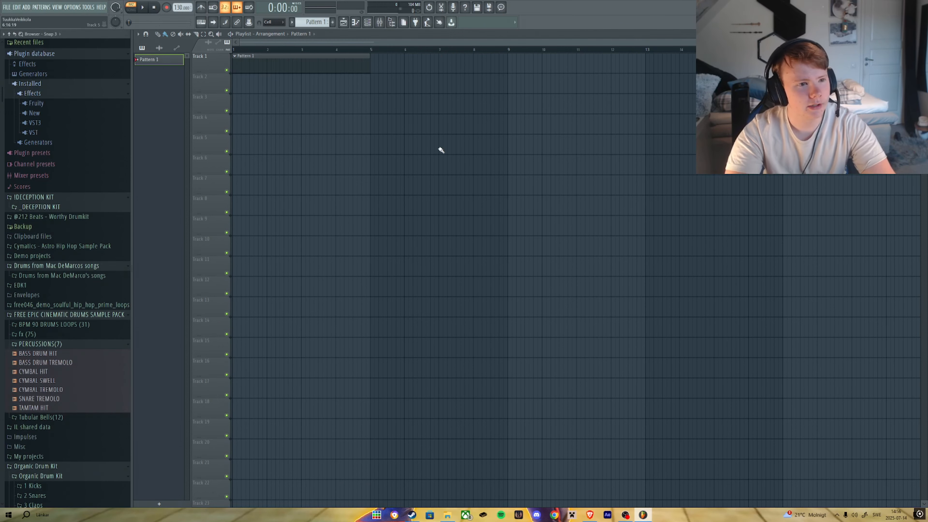
Open the channel rack, add an FL Keys instrument channel and audition a few of its notes.
key("F6")
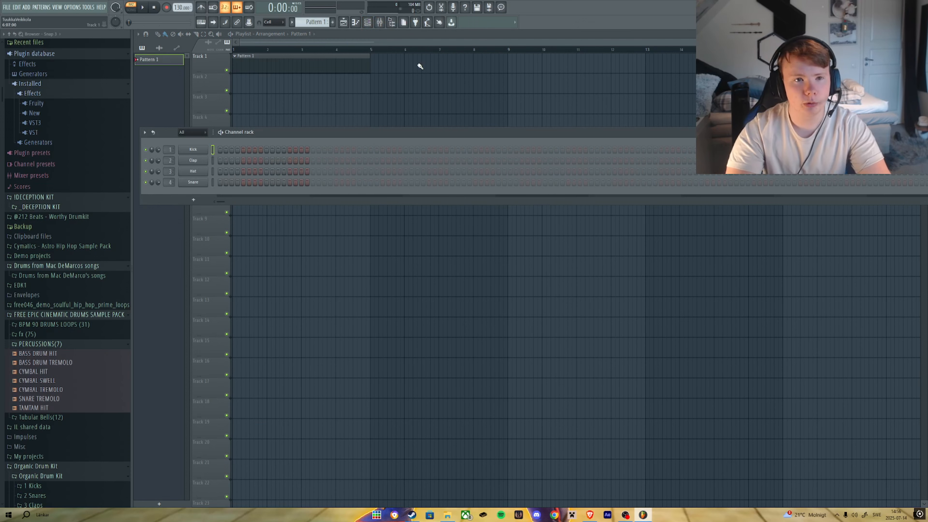
left_click(193, 199)
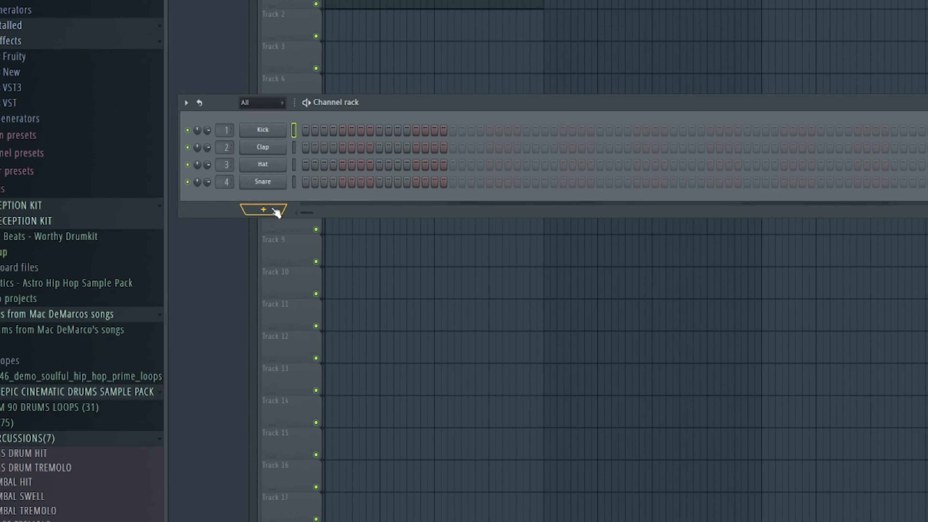
left_click(274, 210)
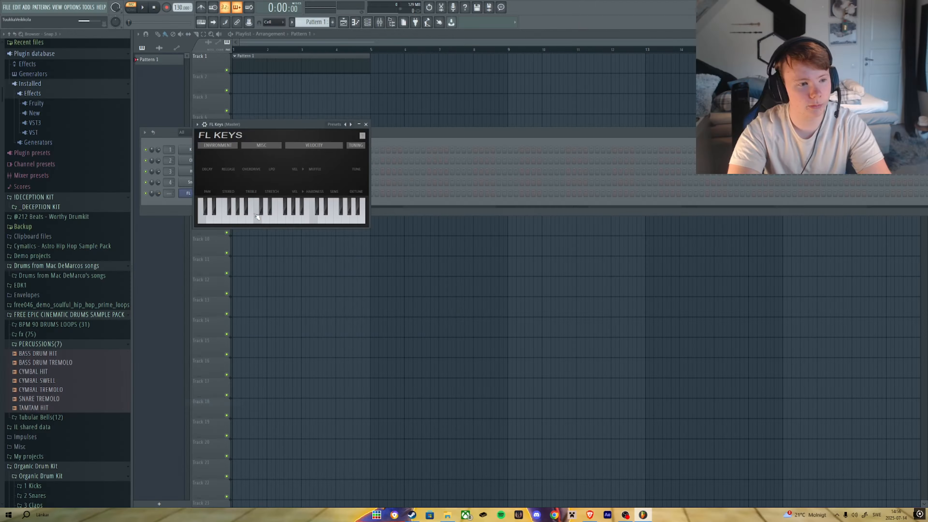
left_click(263, 219)
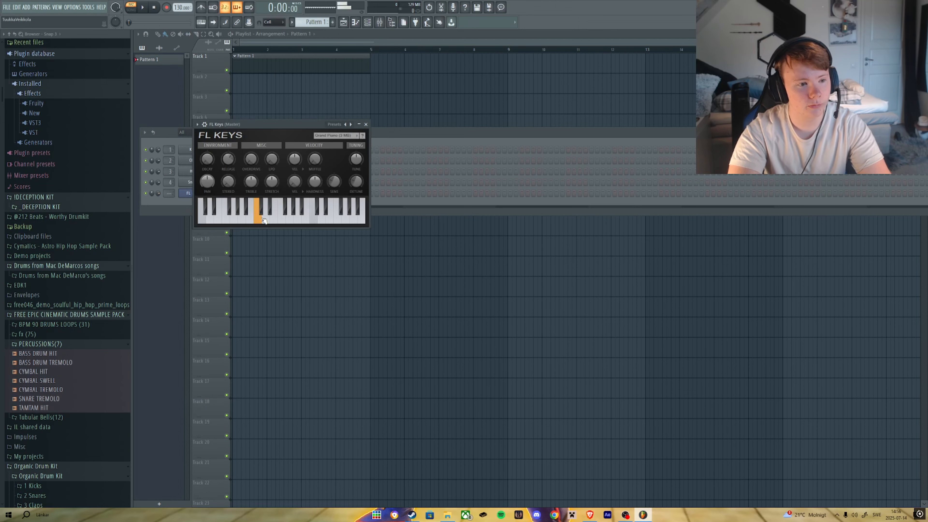
left_click(299, 219)
left_click(337, 221)
left_click(353, 219)
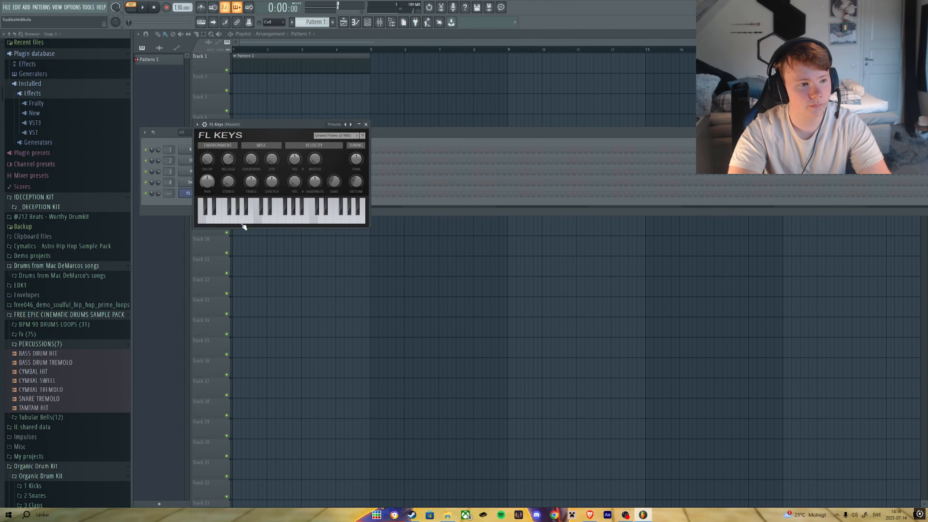
Delete the FL Keys channel from the channel rack.
left_click(190, 193)
right_click(204, 193)
left_click(222, 263)
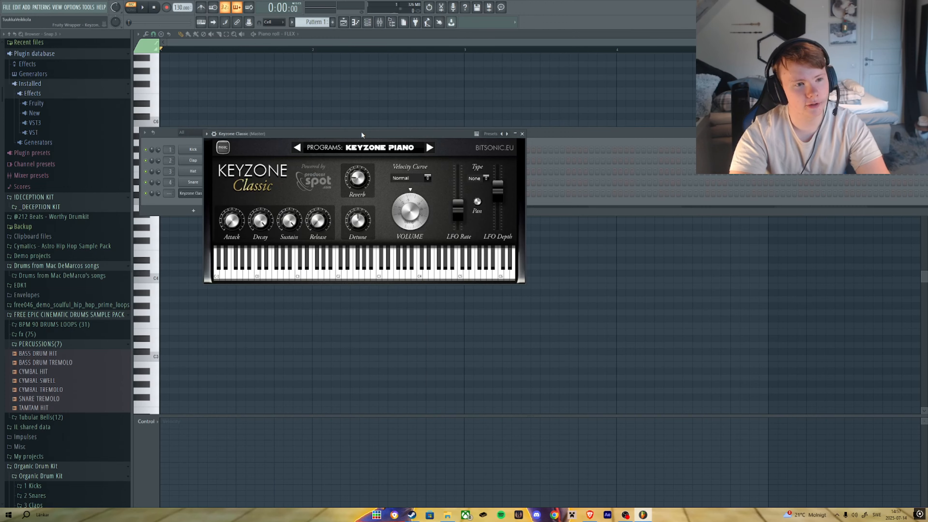
left_click_drag(362, 134, 522, 142)
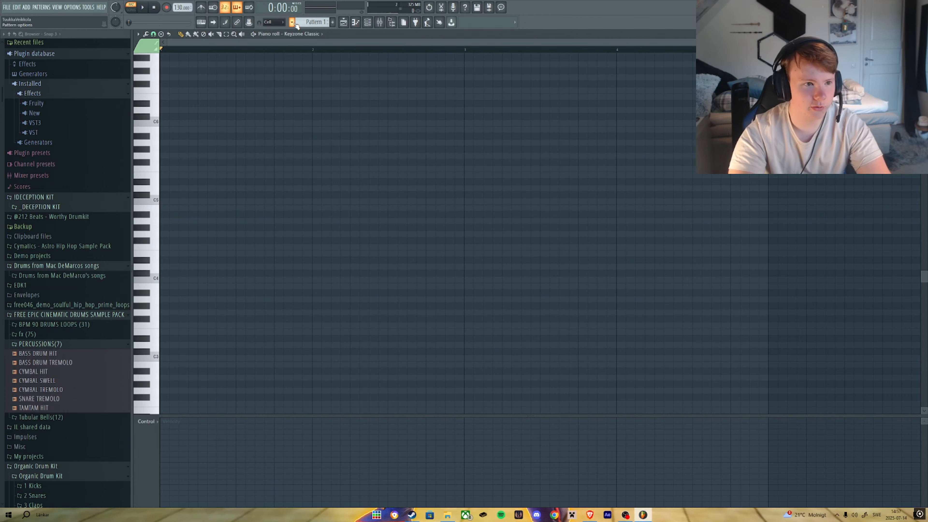
left_click(295, 23)
left_click(295, 23)
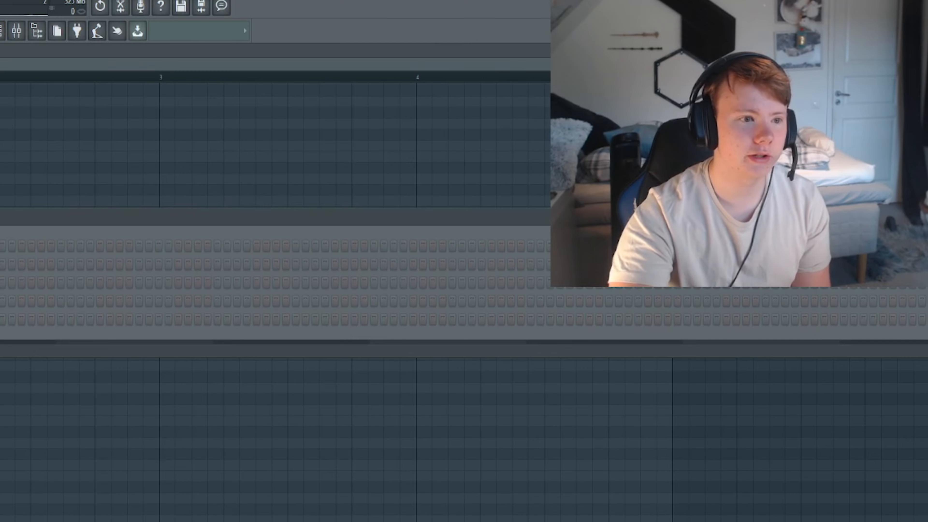
key("F9")
left_click_drag(0, 331, 1, 162)
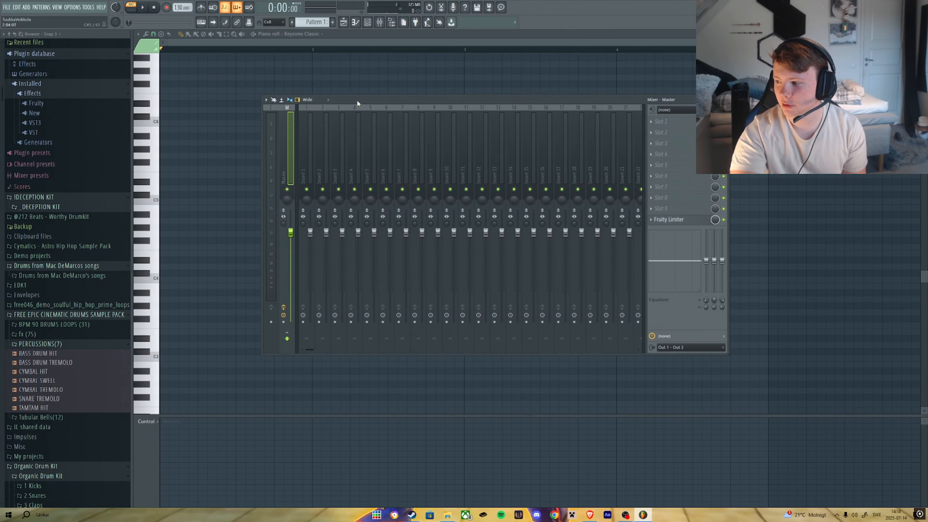
left_click_drag(356, 99, 357, 100)
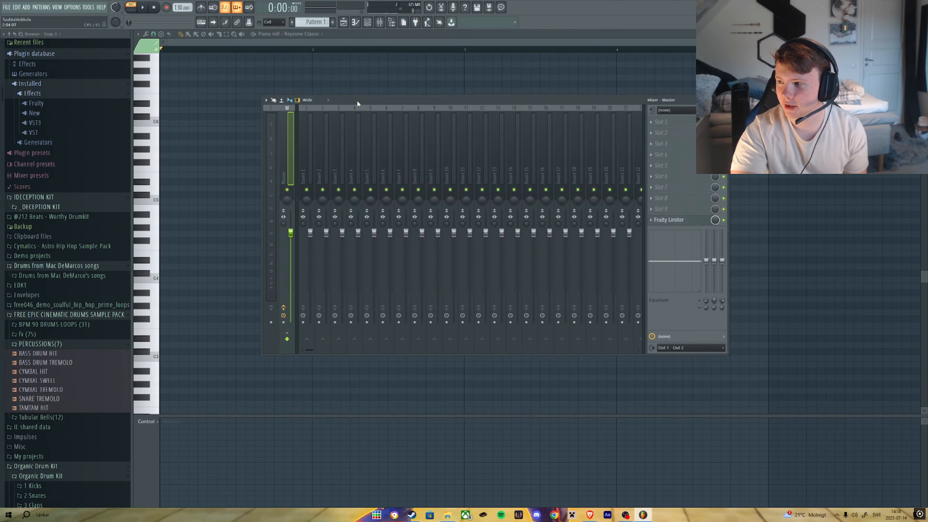
key("F9")
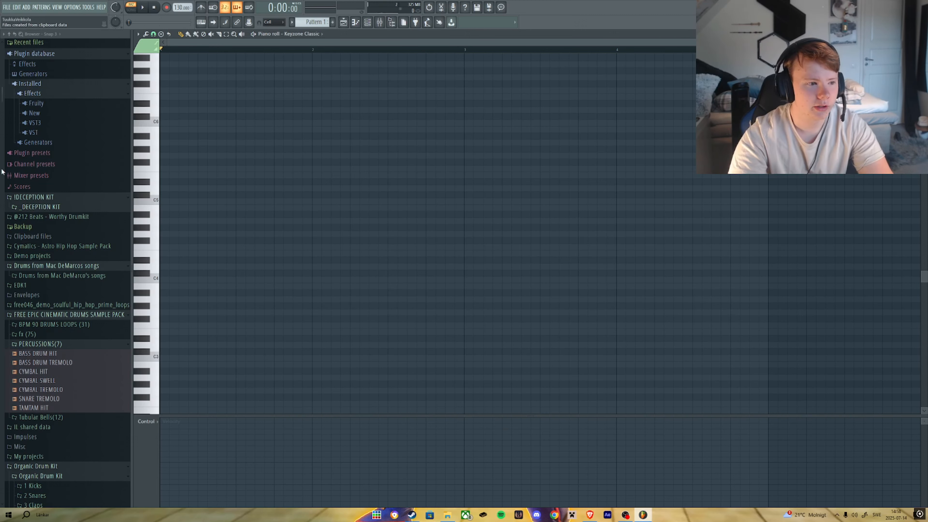
left_click(157, 179)
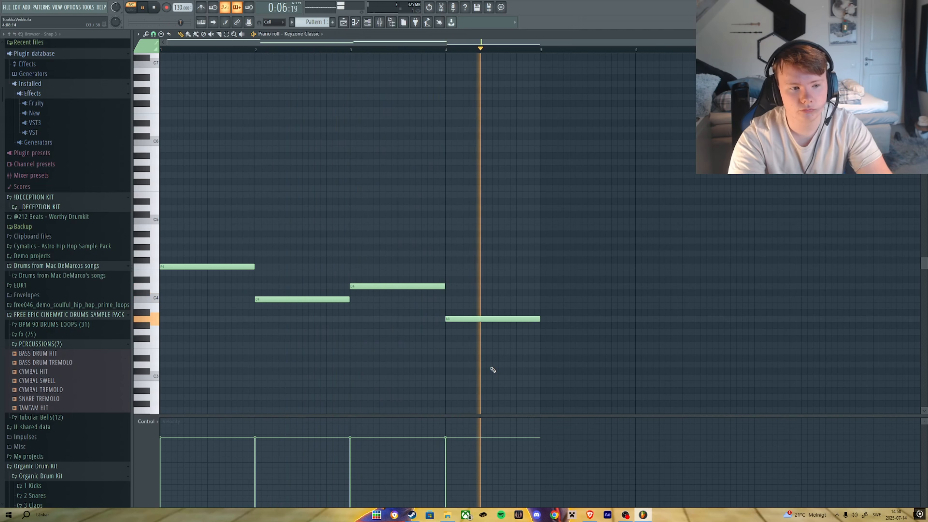
key("space")
Set the piano roll's chord stamp to Minor and stamp a minor chord at bar 5.
left_click(160, 34)
left_click(352, 113)
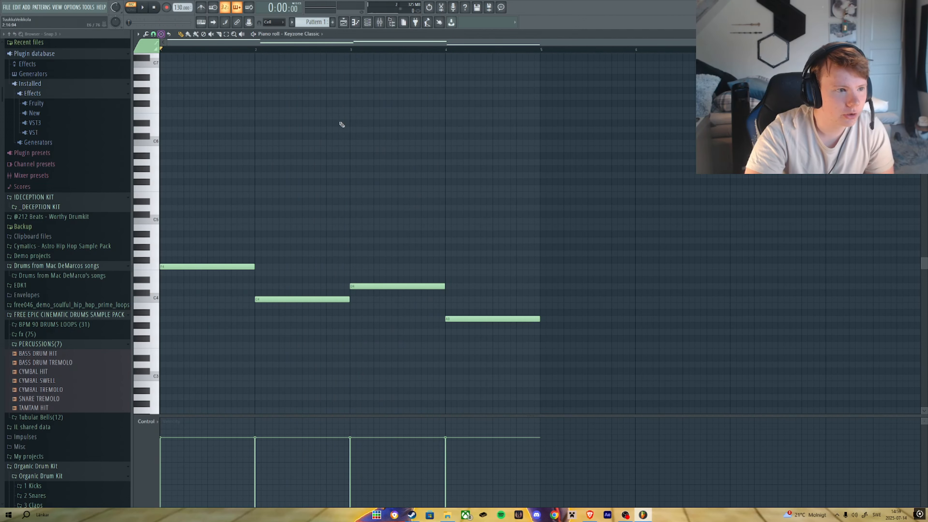
left_click(160, 35)
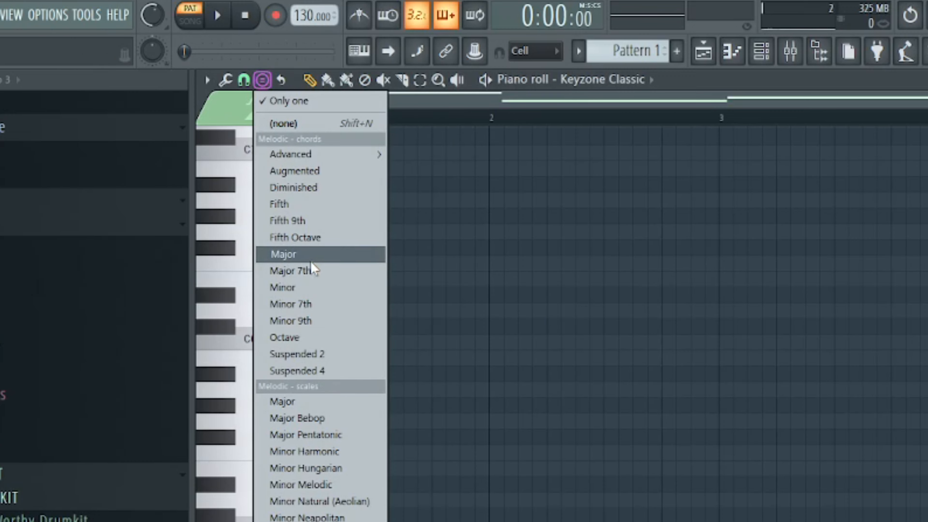
left_click(314, 288)
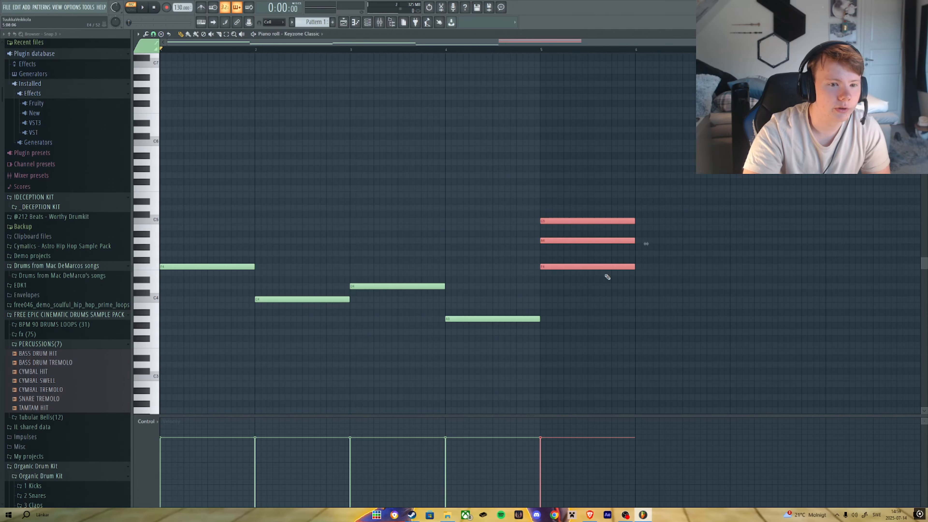
scroll(725, 314, "down", 1)
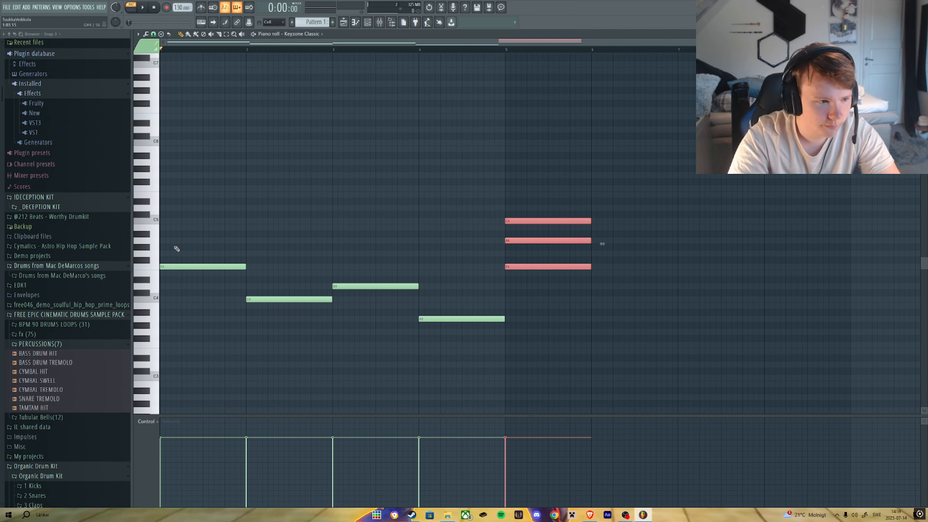
left_click(607, 302)
Switch the chord stamp to Fifth Octave and stamp a chord at bar 6.
left_click(160, 34)
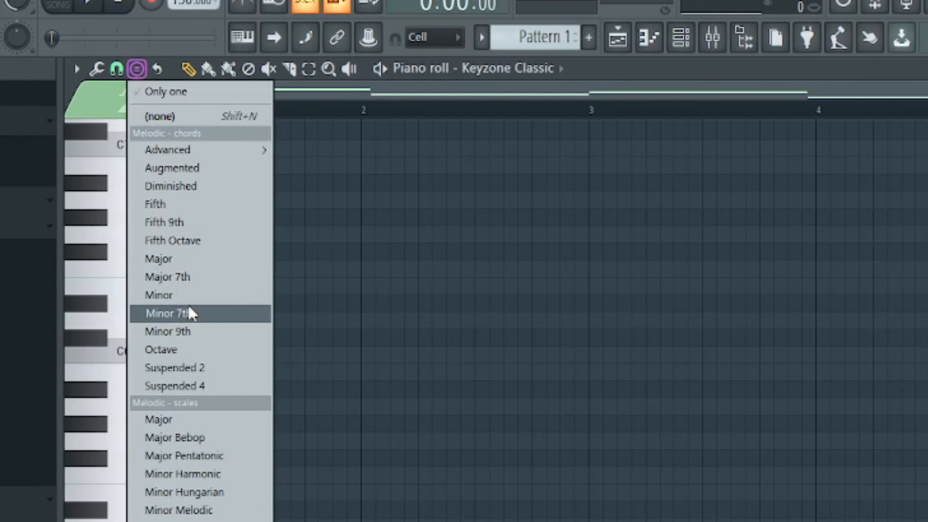
left_click(170, 245)
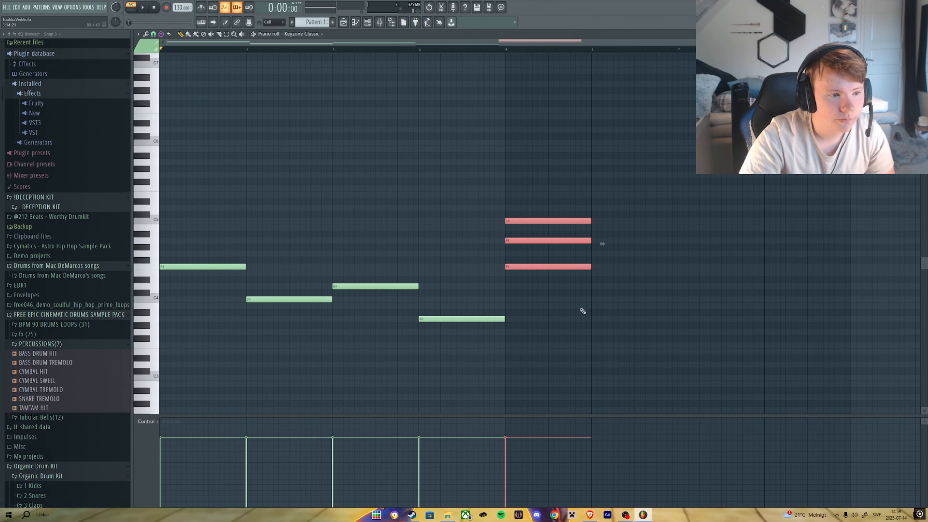
left_click(602, 300)
Stamp a Fifth Octave chord at bar 7 and undo it.
left_click(689, 299)
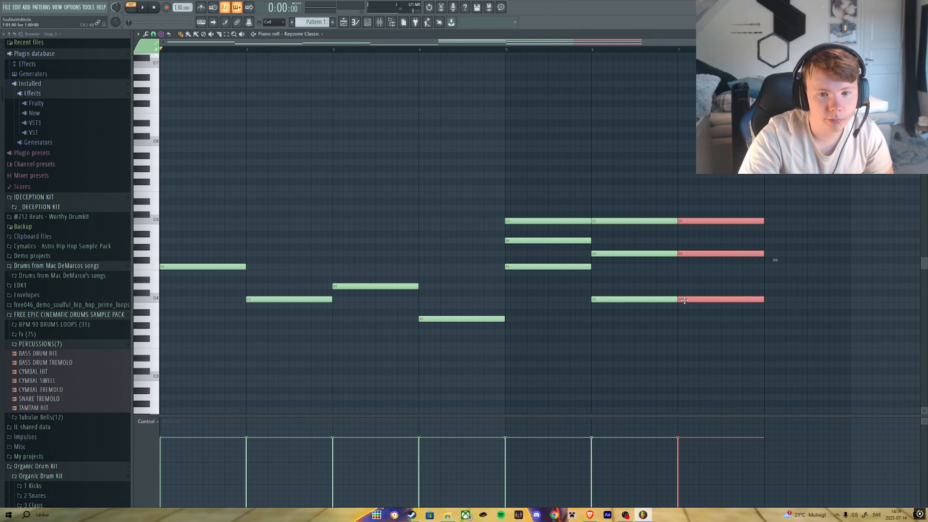
key("ctrl+z")
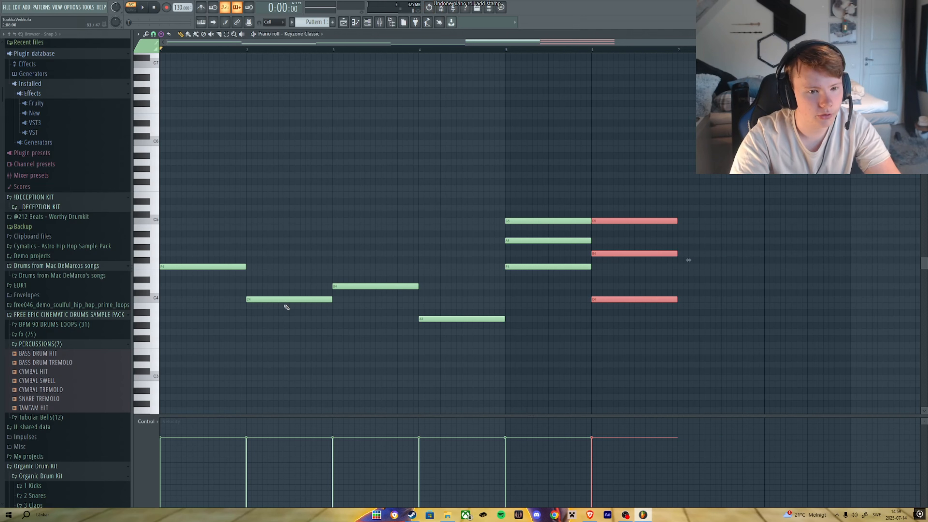
Stamp Fifth Octave chords at bars 7 and 8, then play the pattern back.
left_click(682, 286)
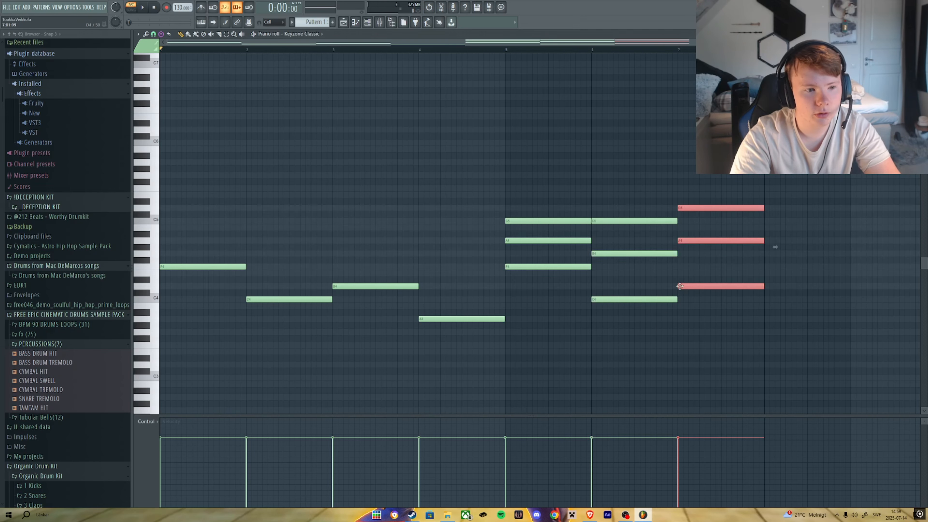
left_click(767, 319)
scroll(800, 383, "down", 1)
left_click(453, 50)
left_click(730, 304)
scroll(717, 331, "down", 2)
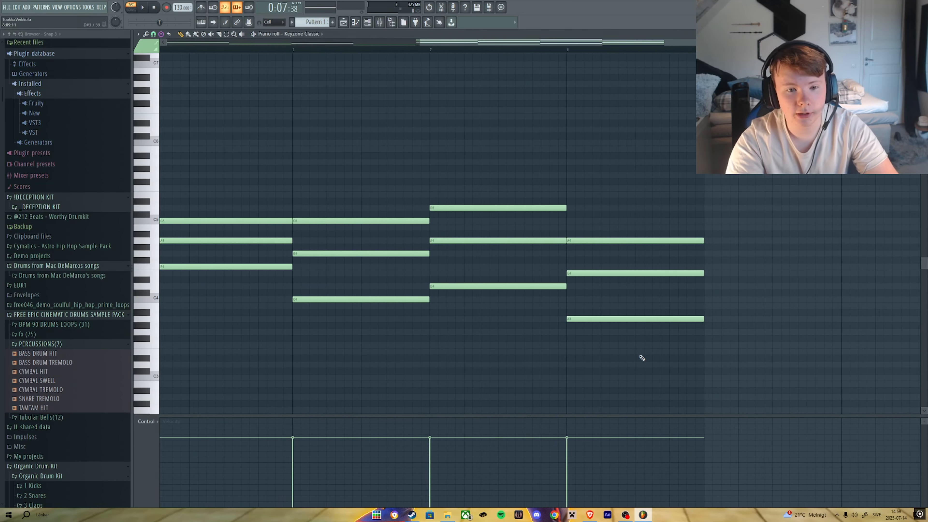
key("space")
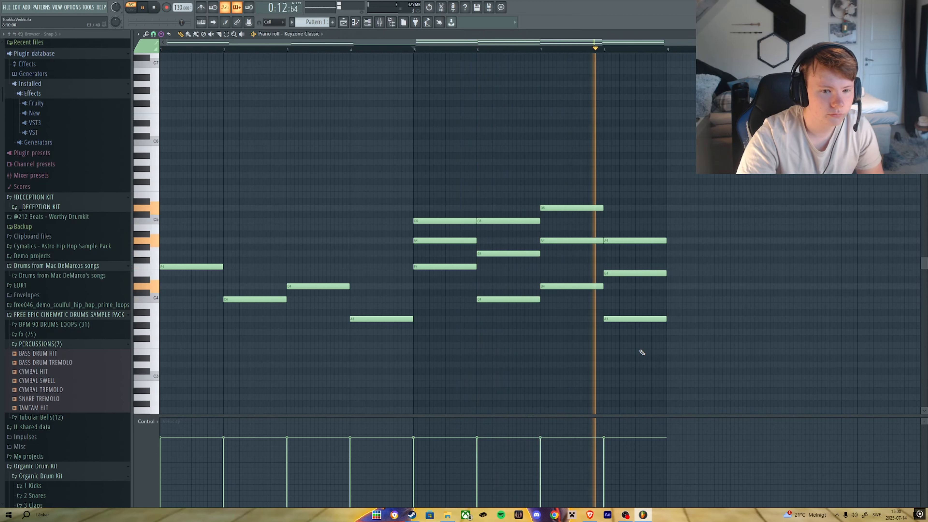
key("space")
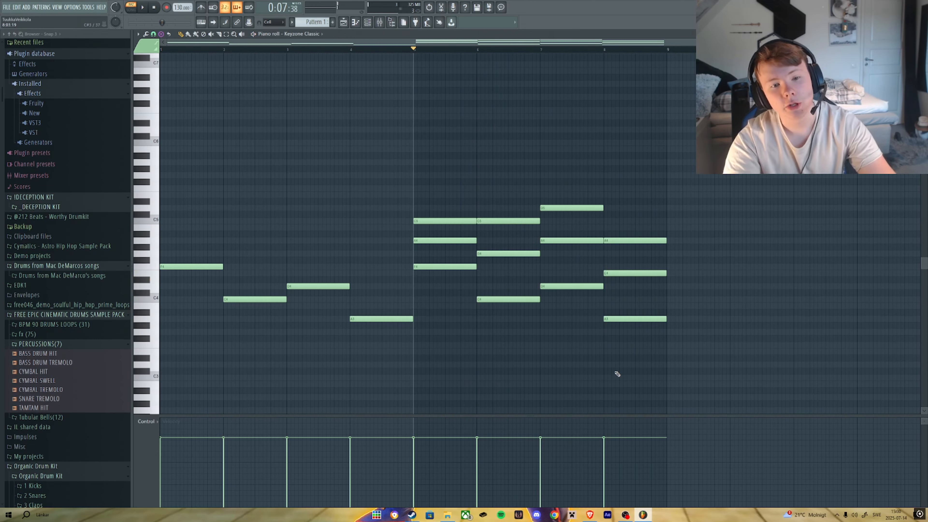
Select and delete the four melody notes in bars 1 to 4.
left_click_drag(175, 238, 405, 340)
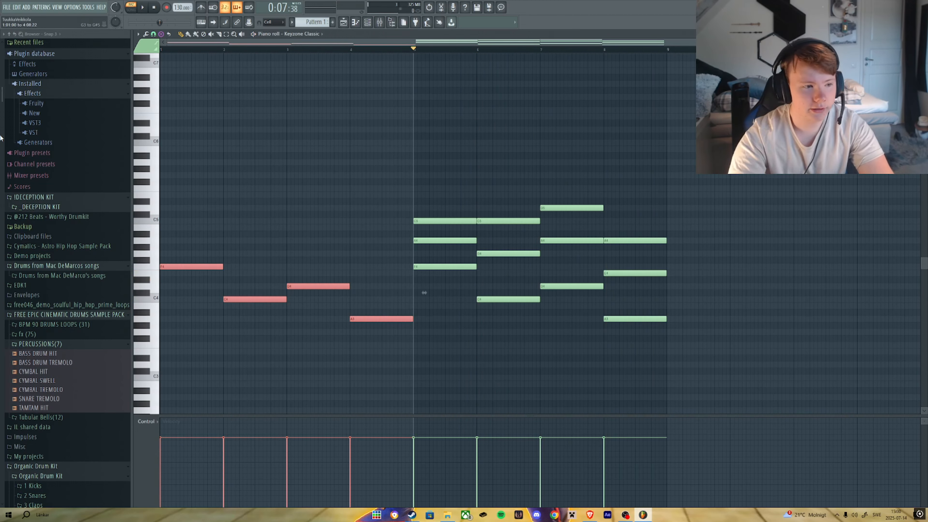
key("Delete")
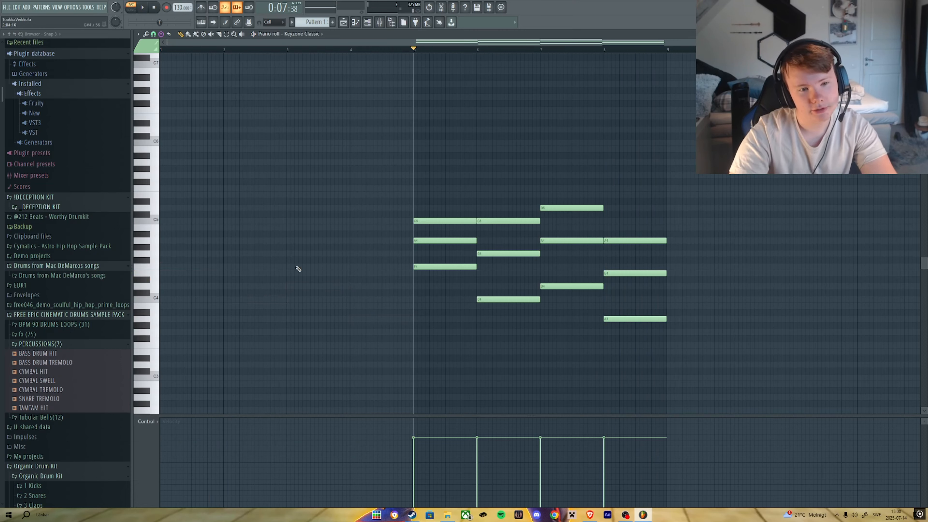
Select the lowest note of each chord and delete them.
left_click_drag(729, 383, 471, 178)
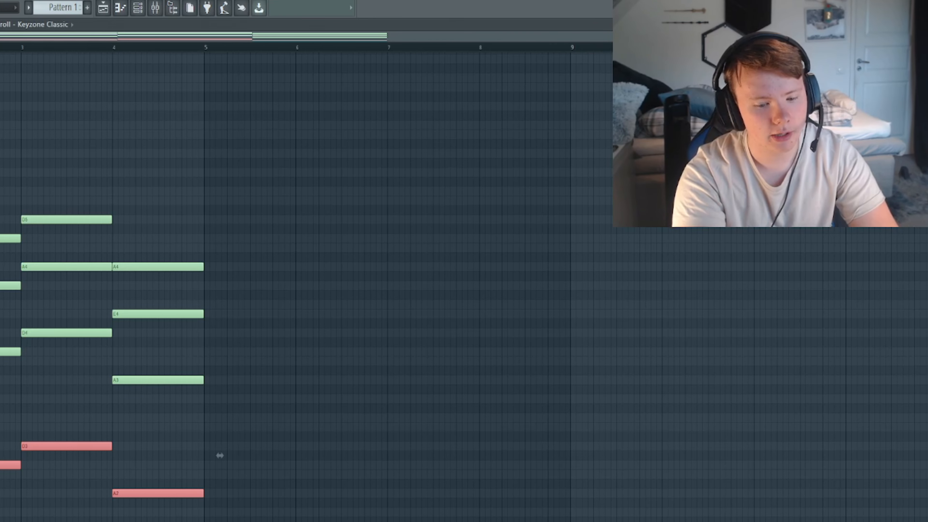
key("Delete")
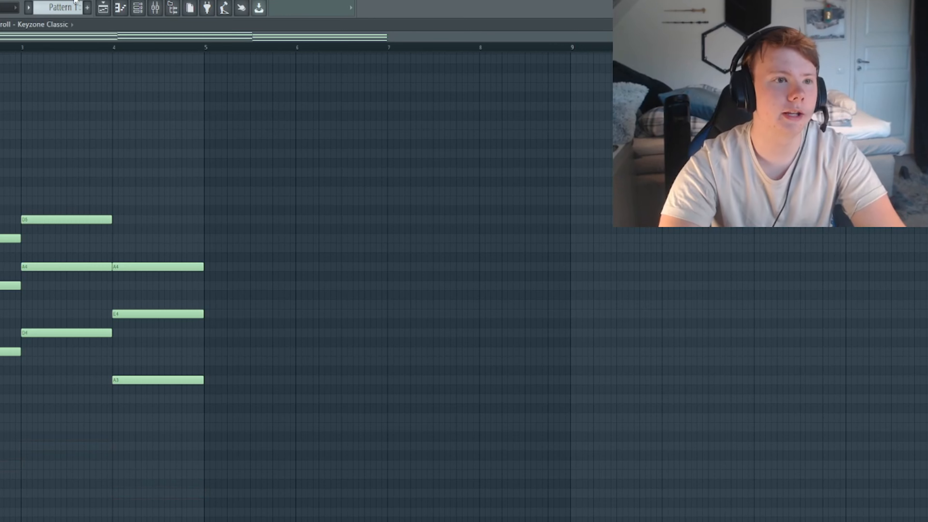
Create a new pattern and name it Bass.
left_click(87, 7)
type("Bass")
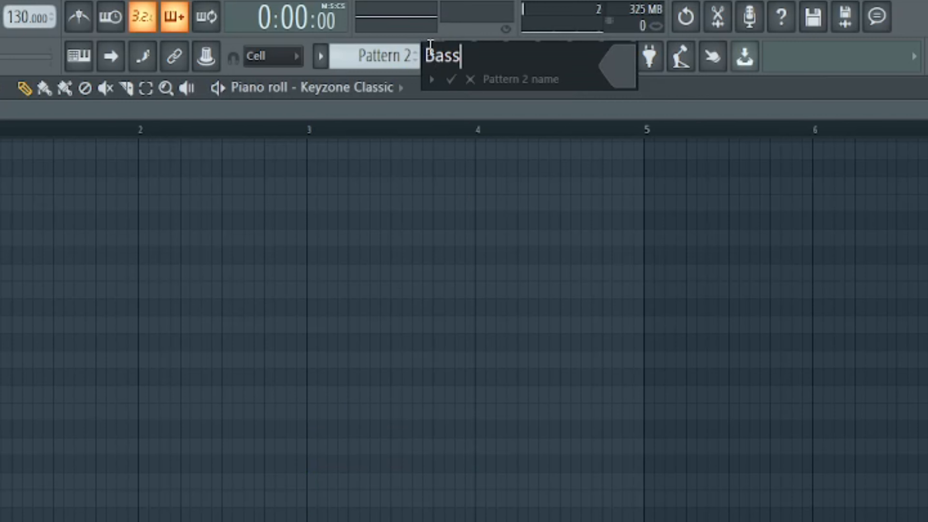
key("Return")
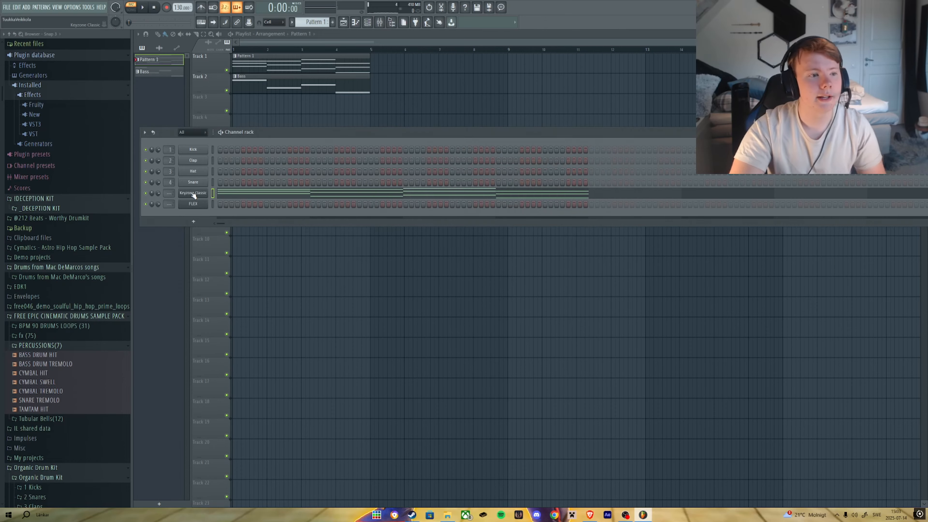
Replace the Keyzone Classic channel's instrument with Morphine.
left_click(193, 194)
right_click(193, 194)
mouse_move(228, 249)
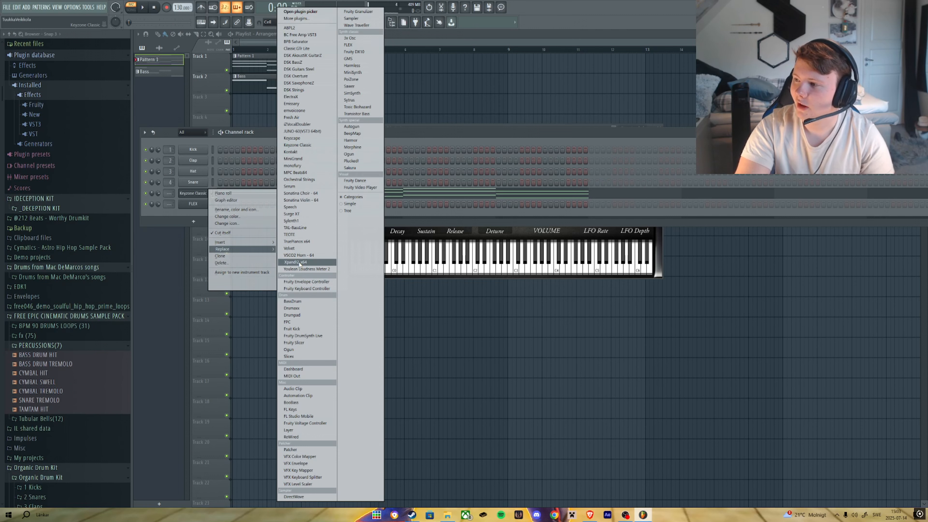
left_click(352, 147)
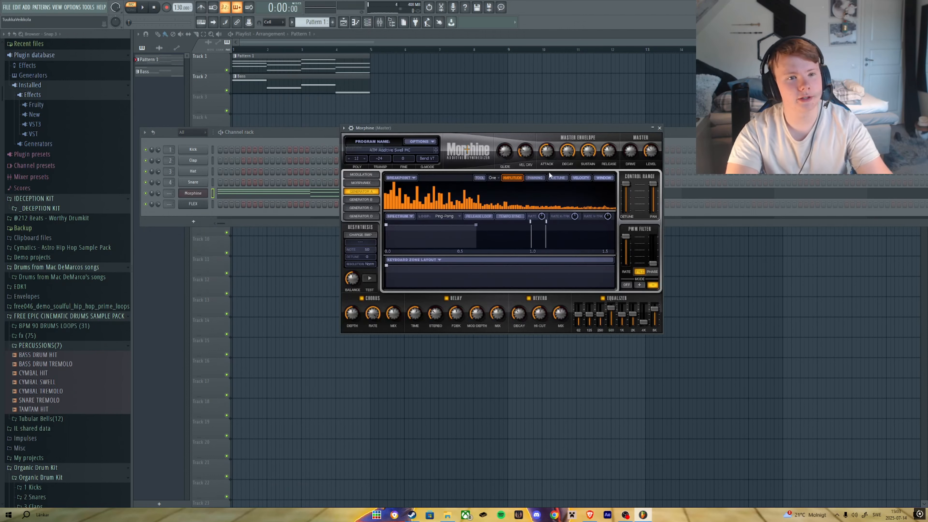
Load the KBD Organ Alchaholic FG preset from Morphine's Keyboards bank and close the plugin.
left_click(402, 150)
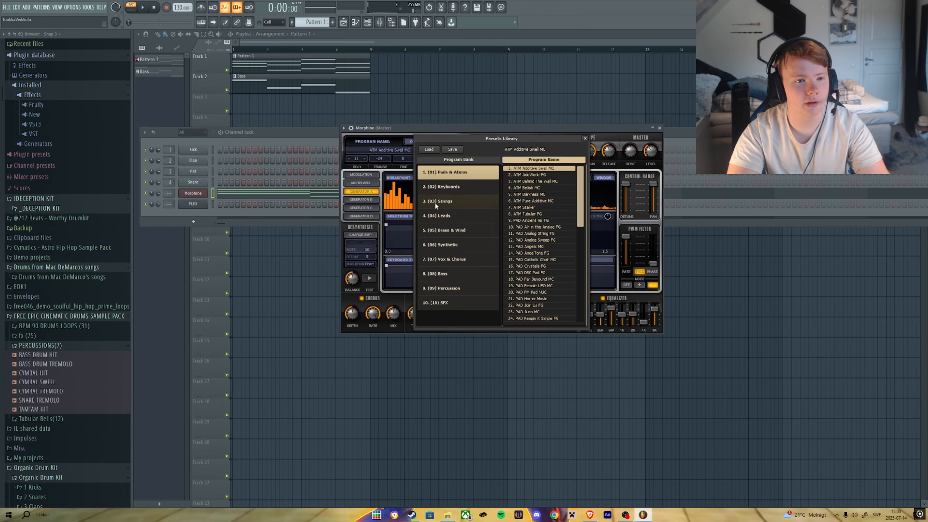
left_click(441, 186)
scroll(533, 227, "down", 2)
left_click(546, 298)
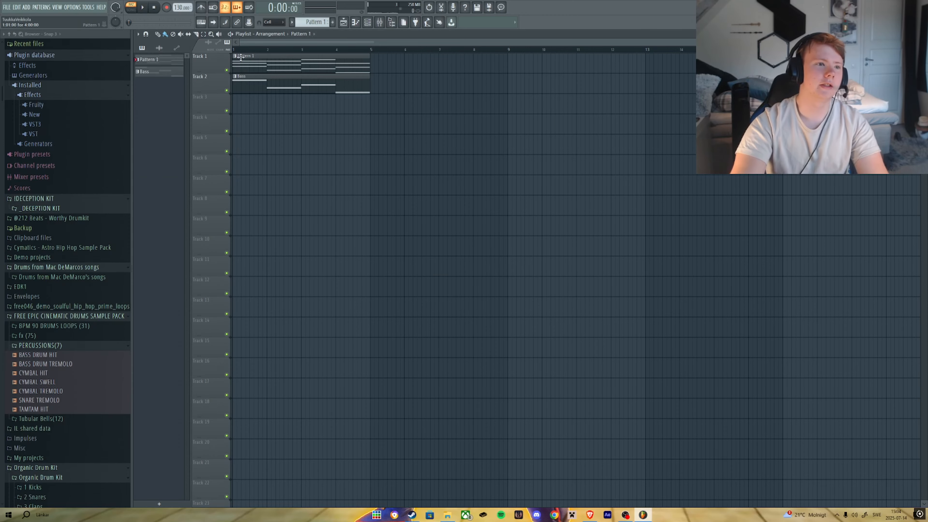
left_click(240, 58)
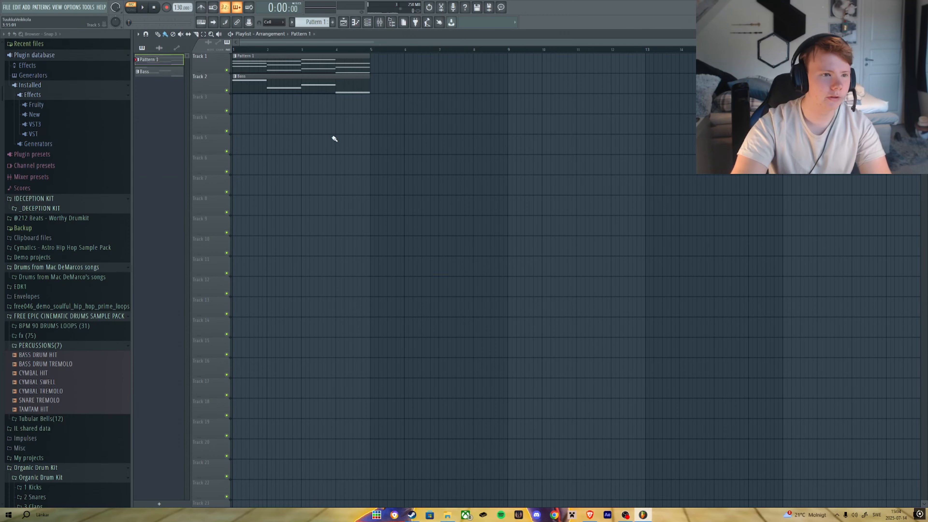
double_click(338, 57)
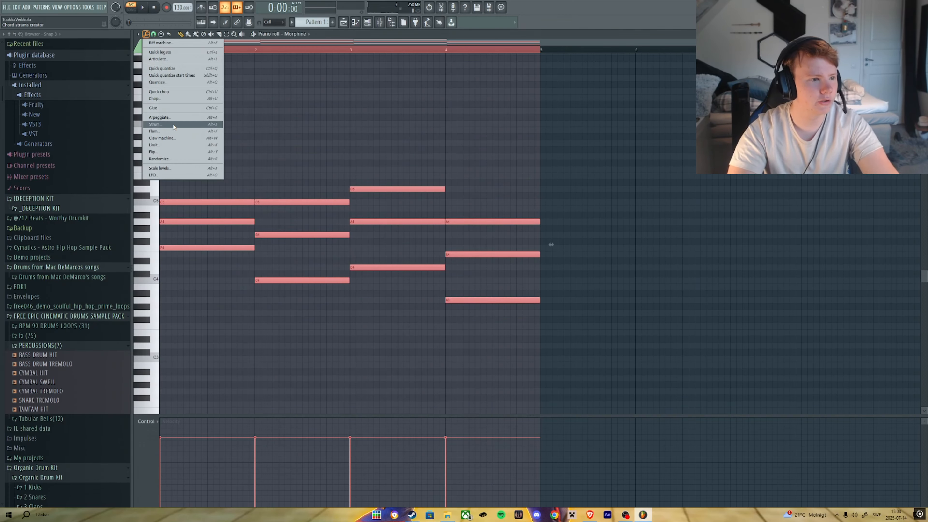
left_click(171, 125)
left_click_drag(446, 262, 447, 246)
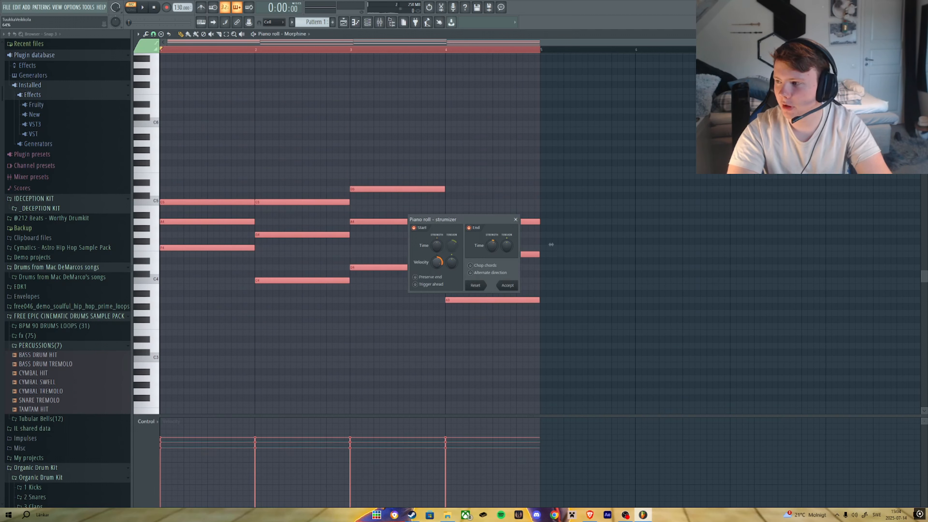
key("Escape")
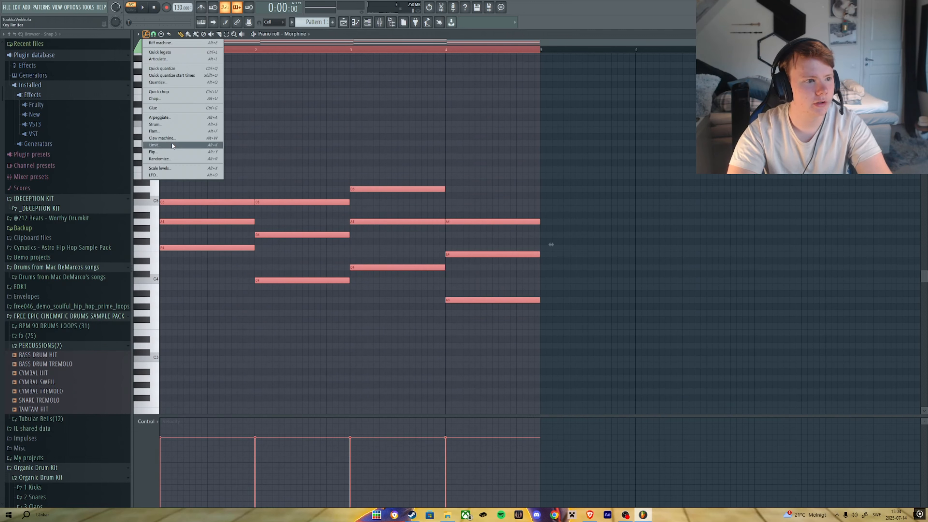
left_click(161, 126)
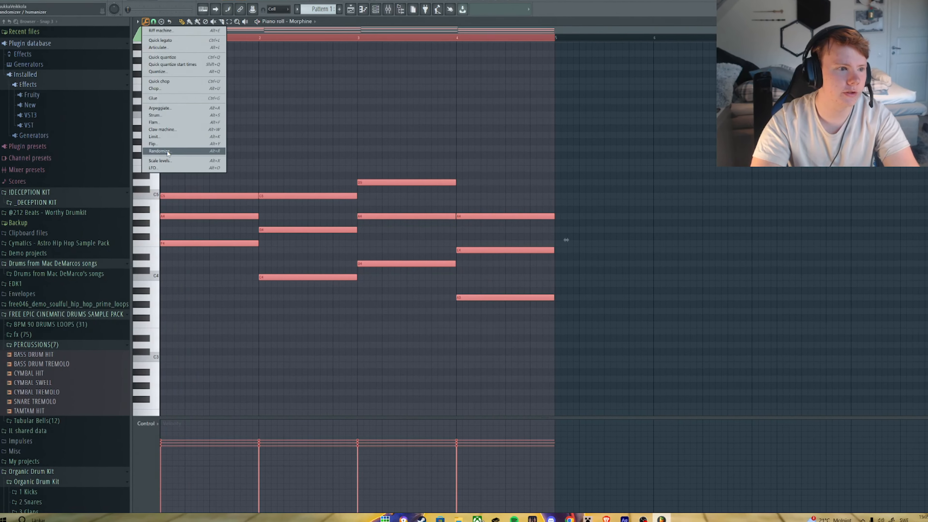
Apply the Randomizer to the chord notes with adjusted levels and accept it.
left_click(161, 158)
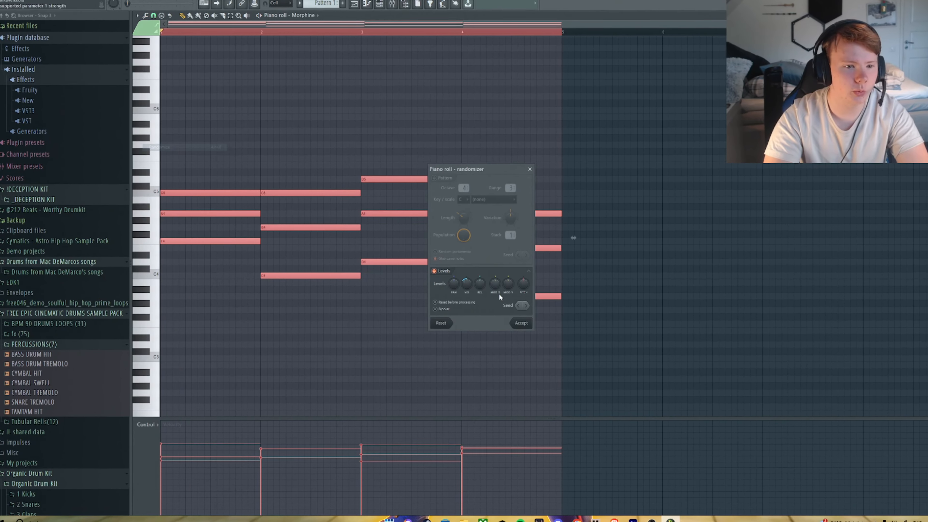
left_click(522, 284)
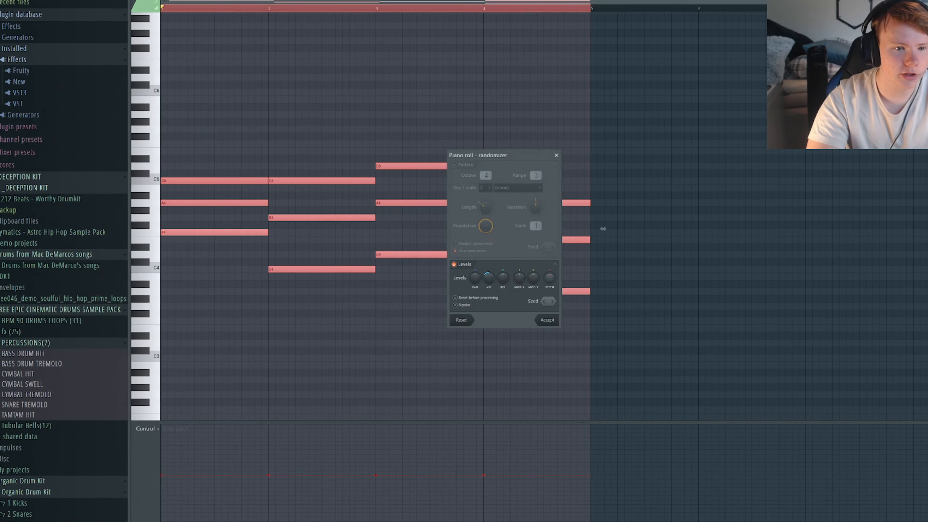
left_click_drag(513, 278, 513, 272)
key("space")
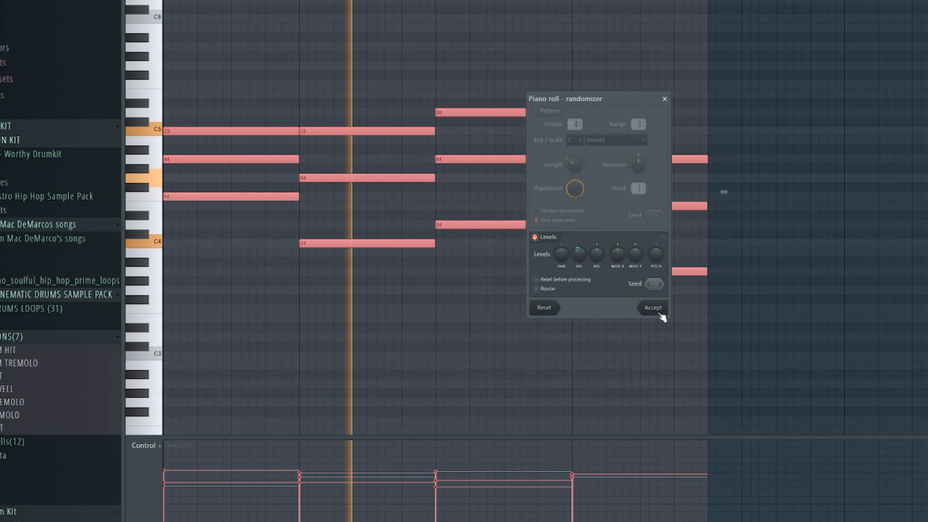
left_click(660, 315)
key("space")
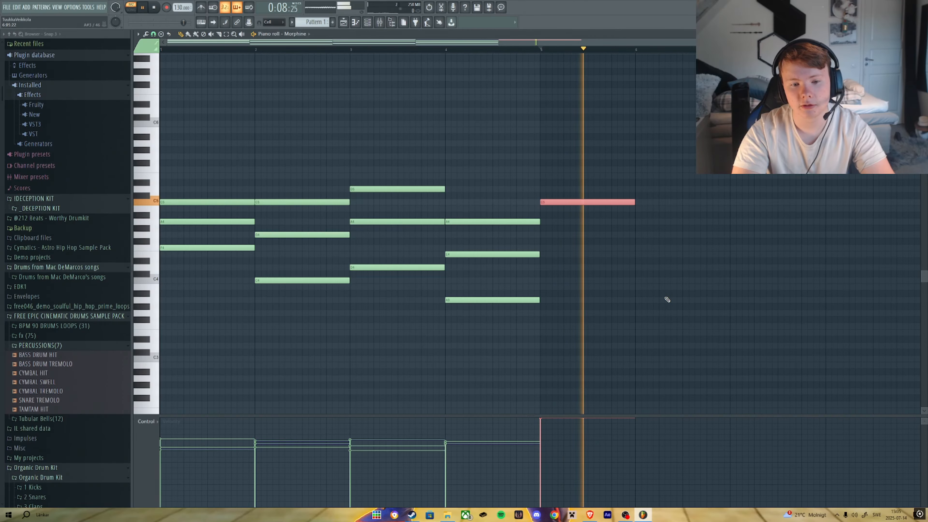
Delete the stray note placed after the fourth bar of the chord pattern.
scroll(668, 307, "down", 15)
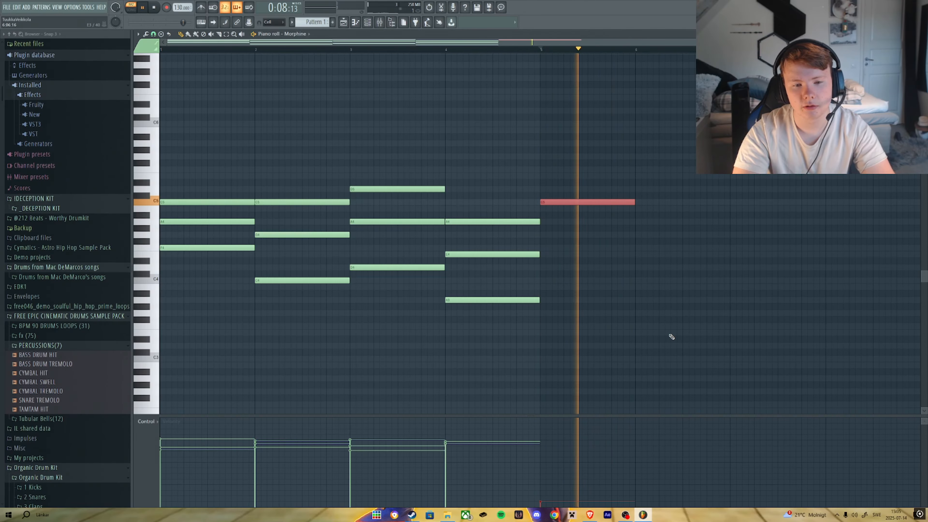
scroll(672, 336, "up", 4)
scroll(672, 336, "up", 5)
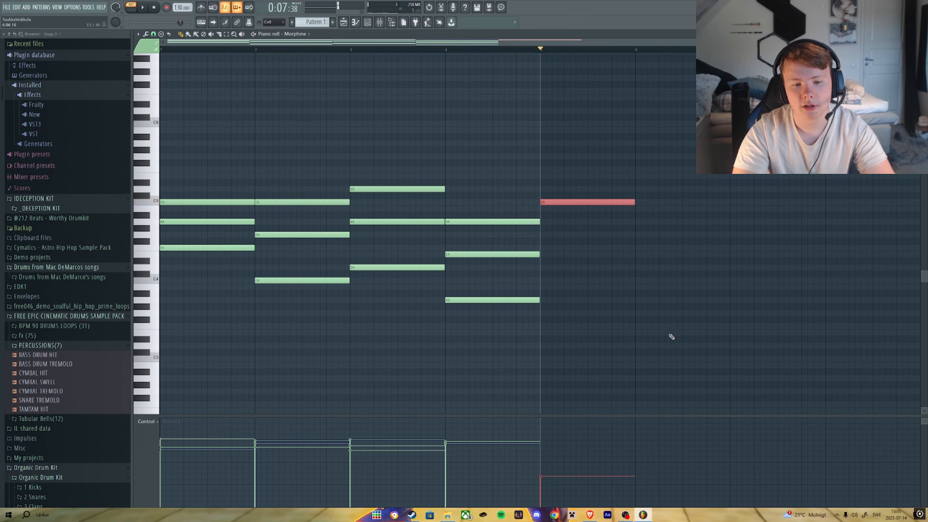
scroll(674, 335, "up", 4)
key("space")
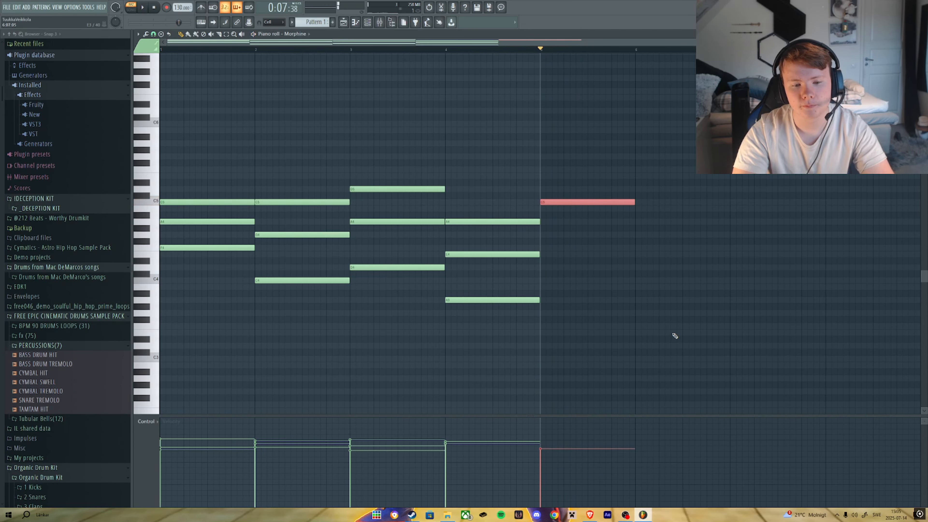
key("Delete")
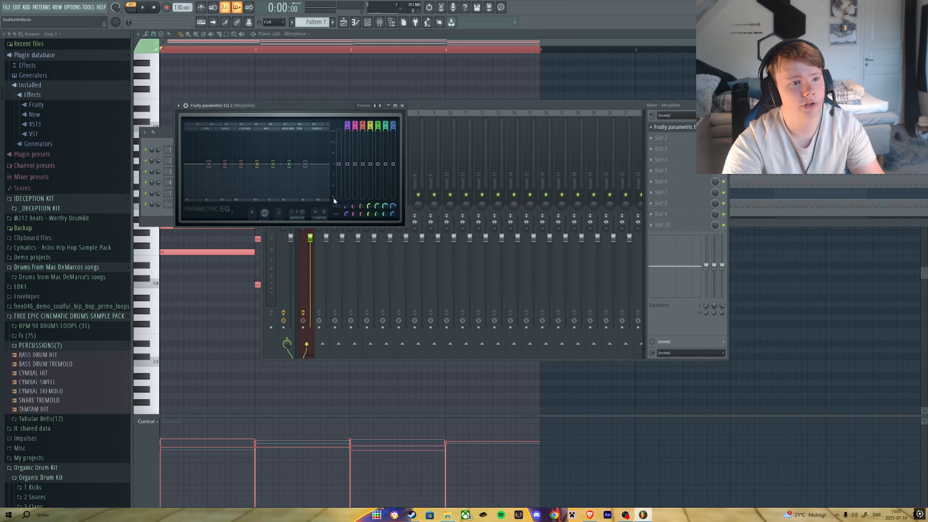
Add Gross Beat to an empty effect slot of the Morphine mixer track.
left_click(651, 134)
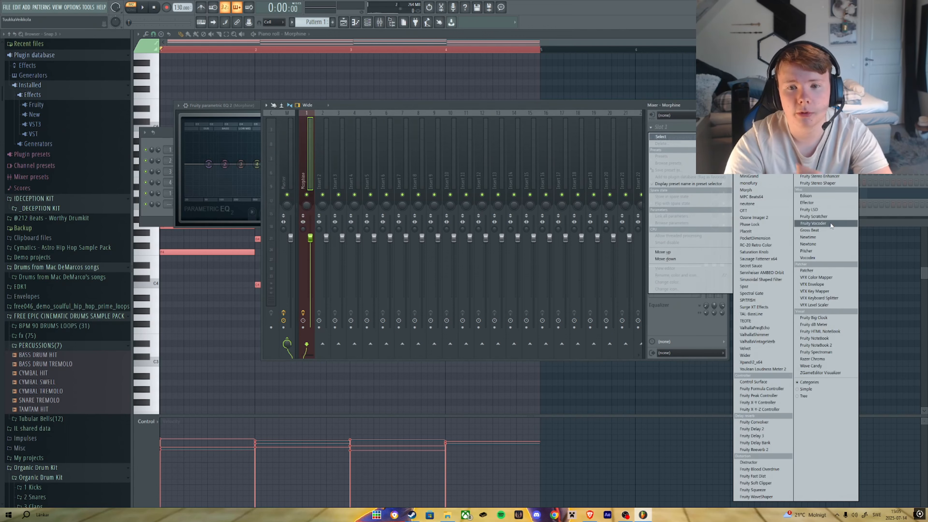
left_click(811, 230)
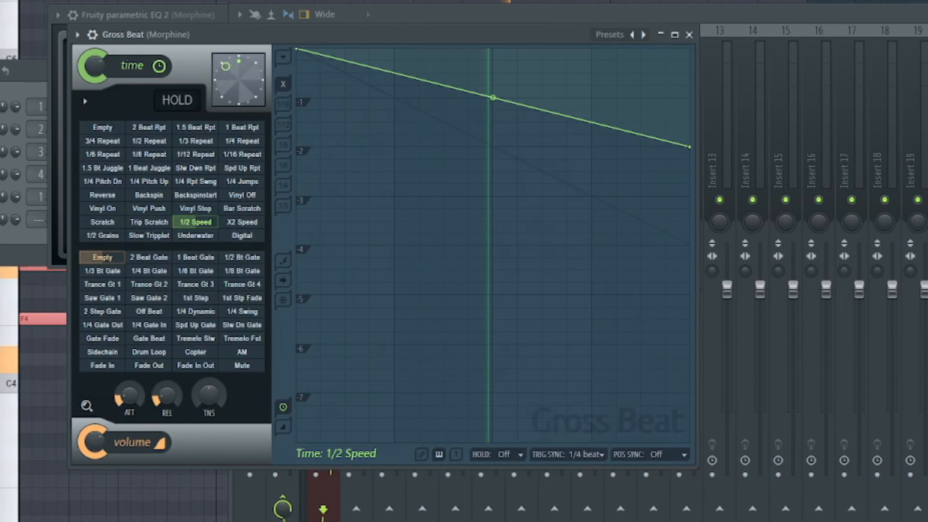
Raise the Distructor's distortion pre-amp slightly.
left_click(673, 137)
left_click(672, 138)
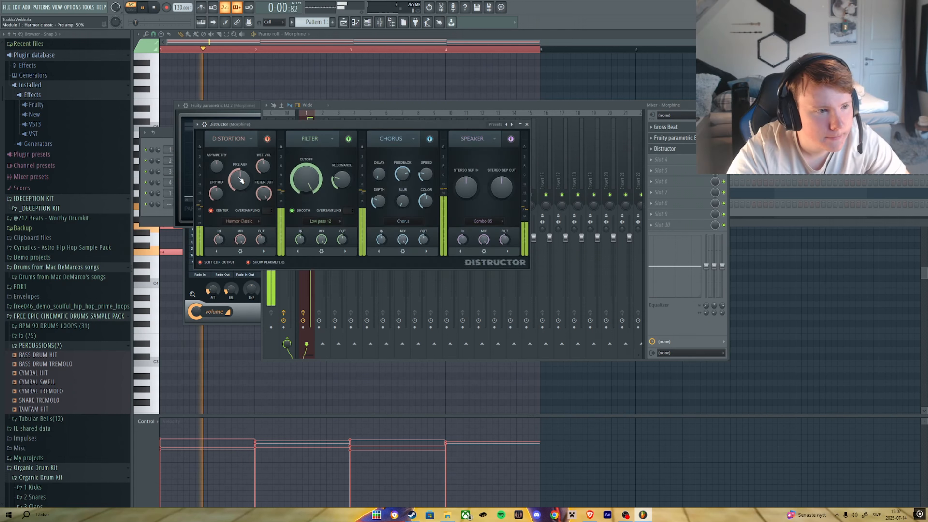
left_click_drag(245, 179, 248, 183)
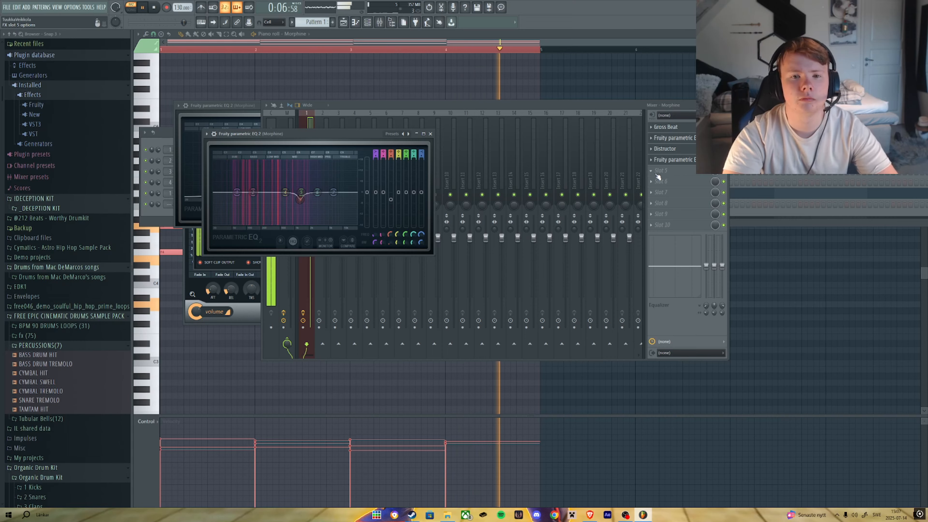
Add Fruity Flangus to the next effect slot of the Morphine track.
left_click(661, 175)
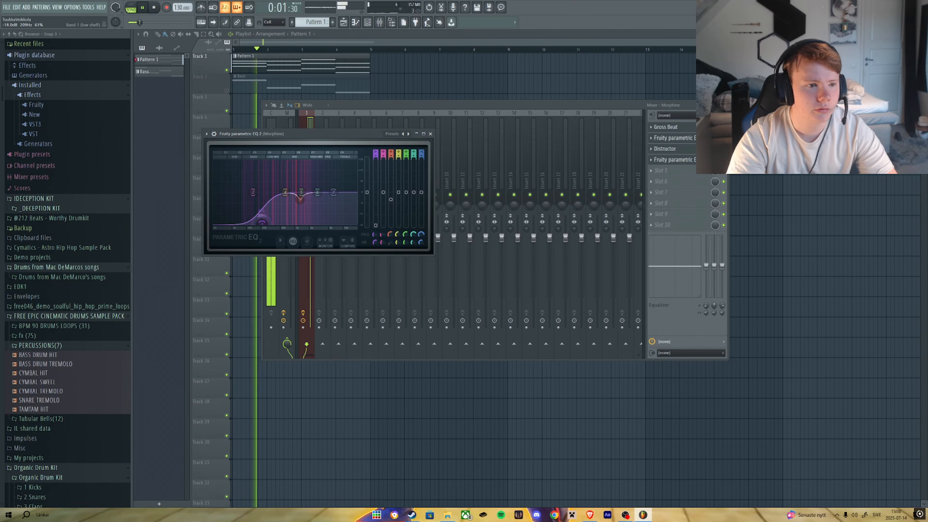
right_click(265, 225)
left_click(295, 251)
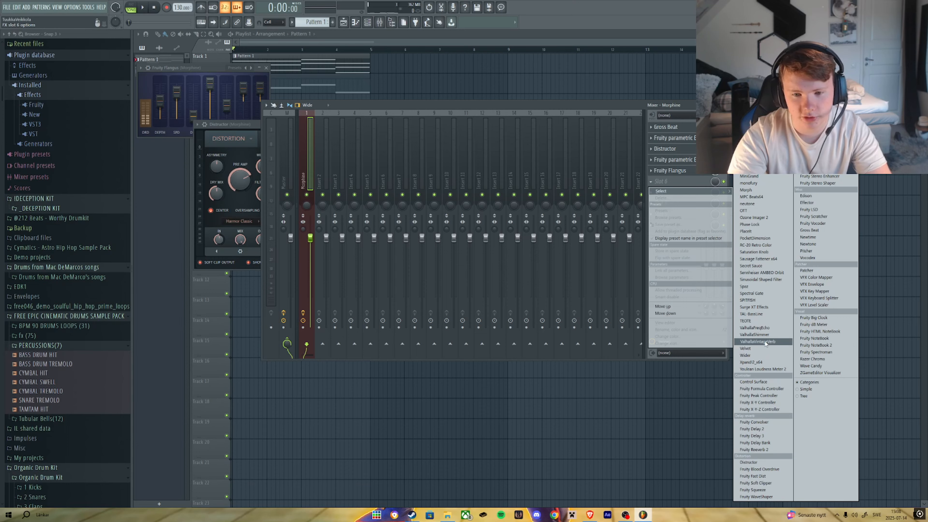
Insert ValhallaVintageVerb on the next slot, setting mix to 17.2%, decay to 2.46 s and raising the low cut.
left_click(765, 342)
key("space")
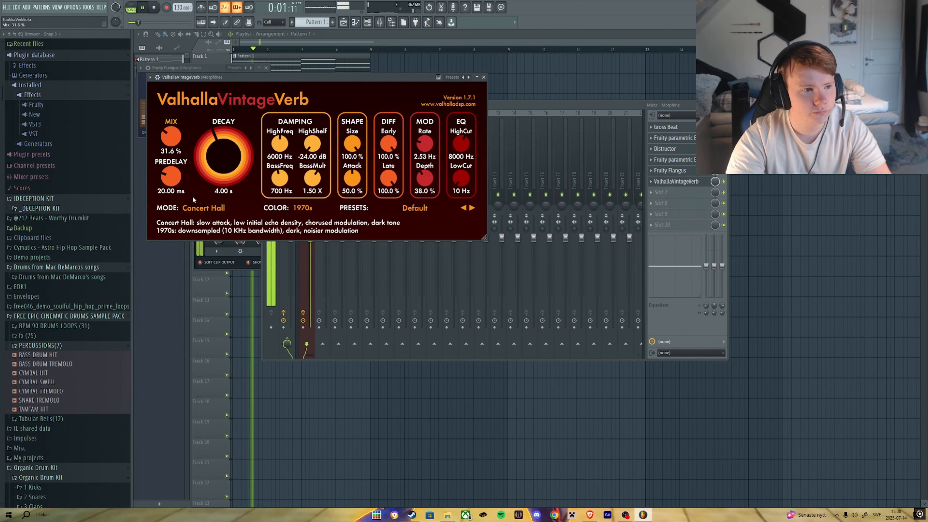
left_click_drag(171, 137, 184, 190)
left_click_drag(174, 140, 223, 158)
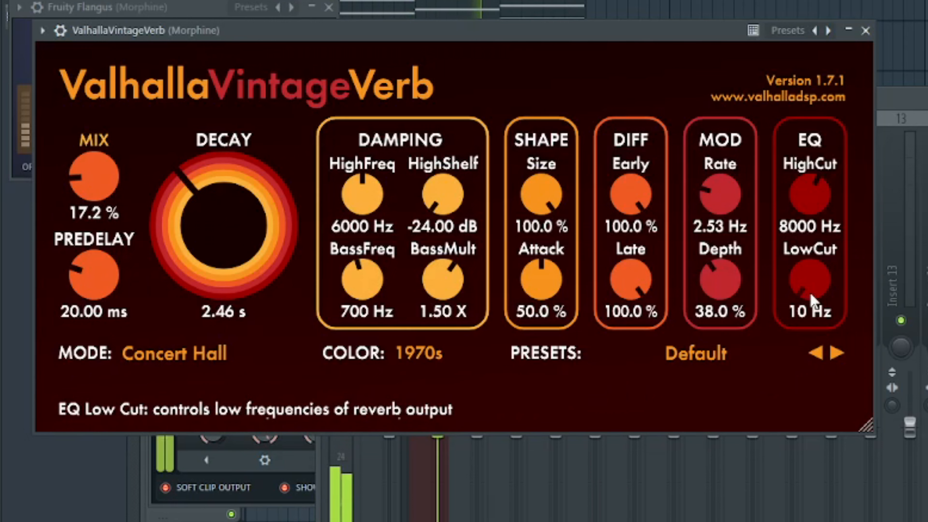
left_click_drag(810, 283, 810, 249)
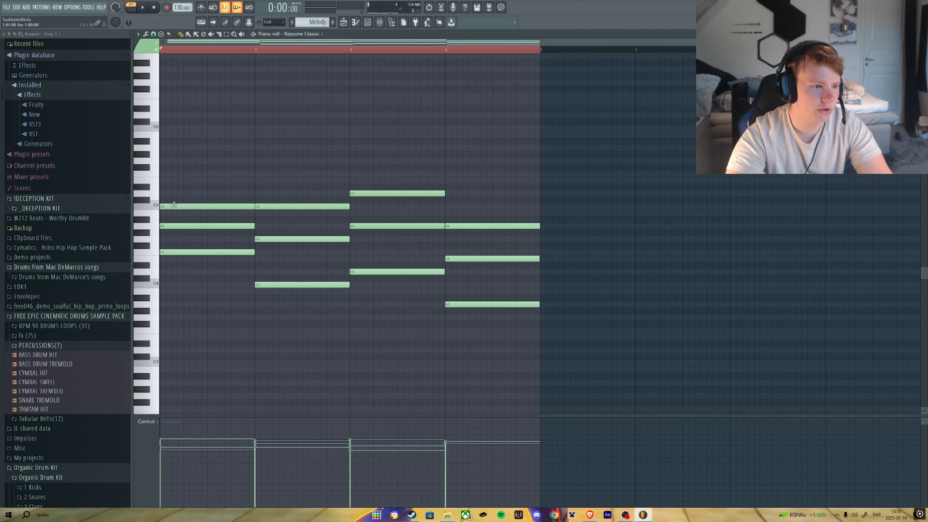
Add a short note above the chords in the Melody pattern's first bar.
left_click(189, 176)
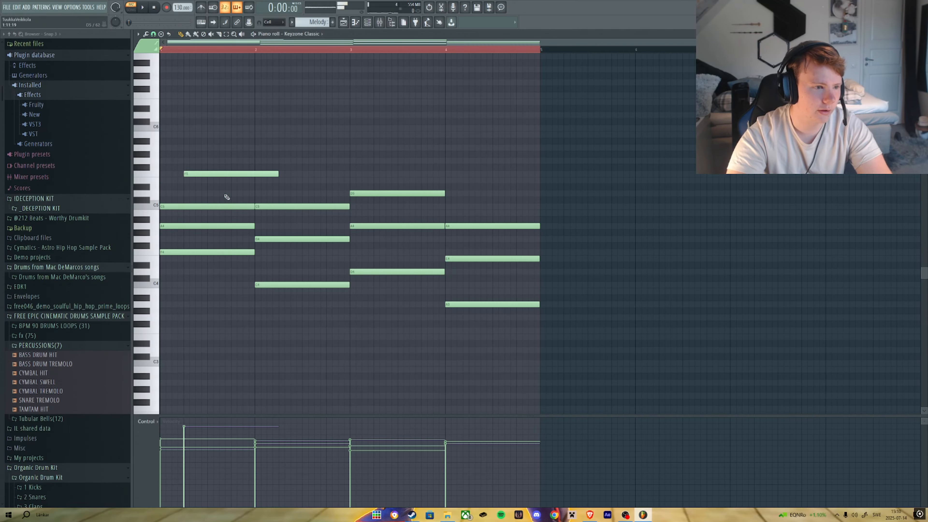
Play the arrangement and lower the project tempo to 105 BPM.
key("F5")
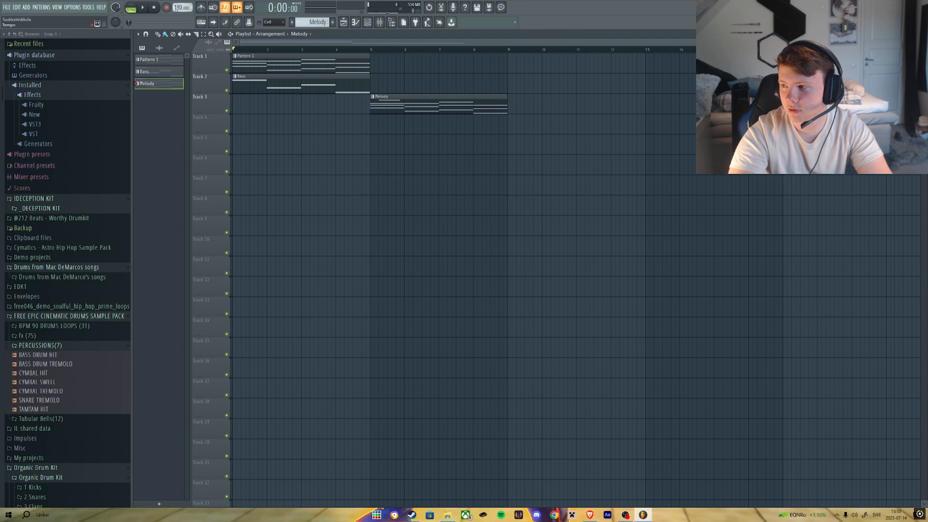
key("space")
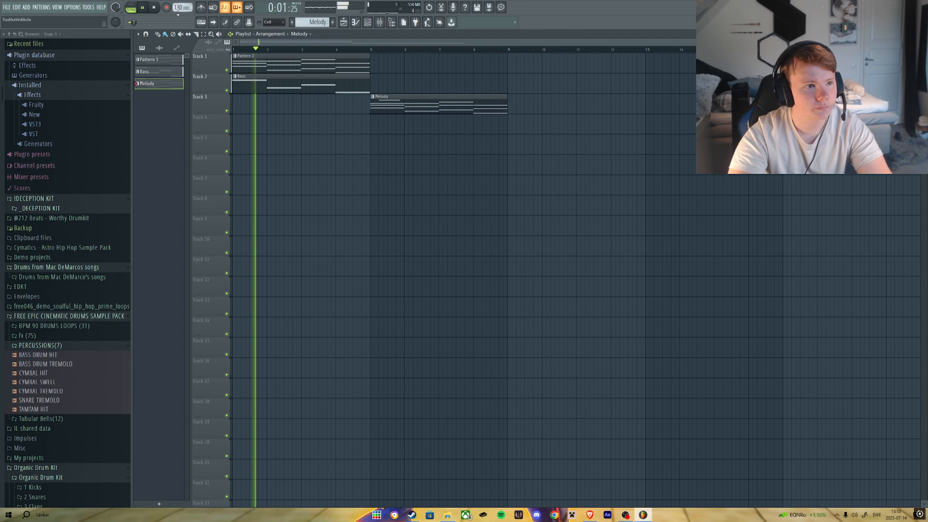
key("space")
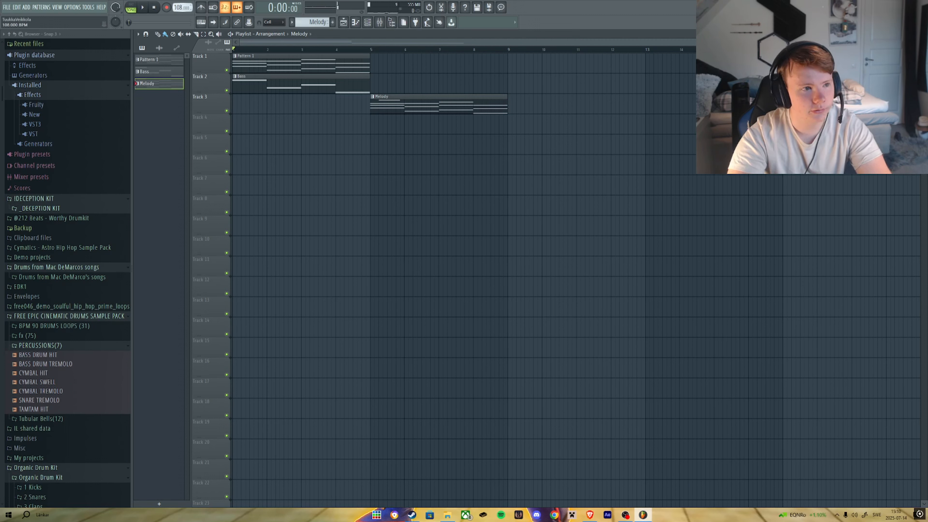
key("space")
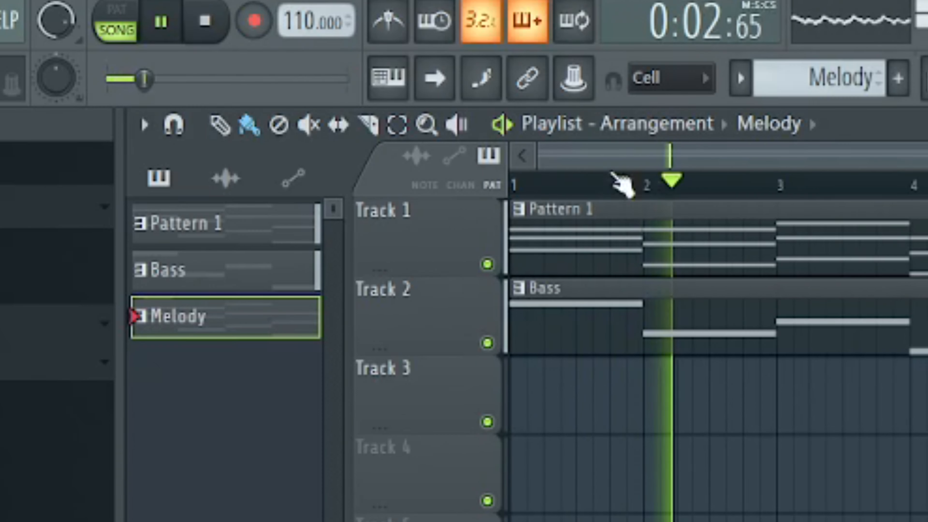
left_click_drag(295, 12, 294, 22)
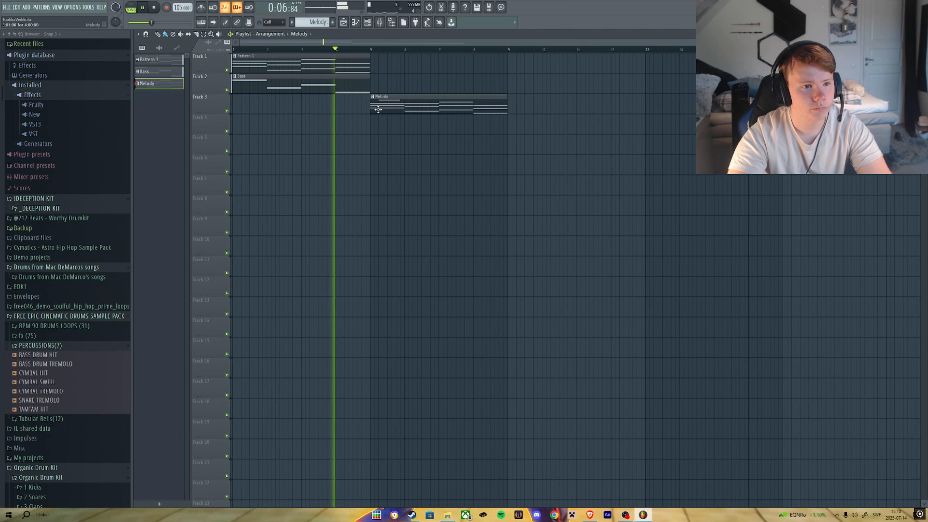
Move the Melody clip to the start of Track 3 and open it in the piano roll.
key("space")
left_click_drag(389, 111, 251, 111)
double_click(331, 111)
key("l")
key("space")
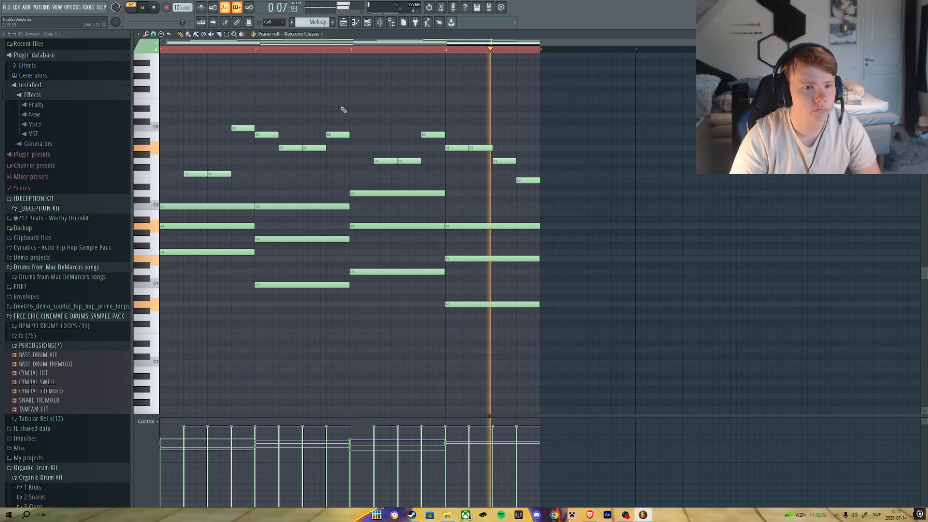
Delete the first of the two short melody notes in the second bar.
key("space")
right_click(288, 147)
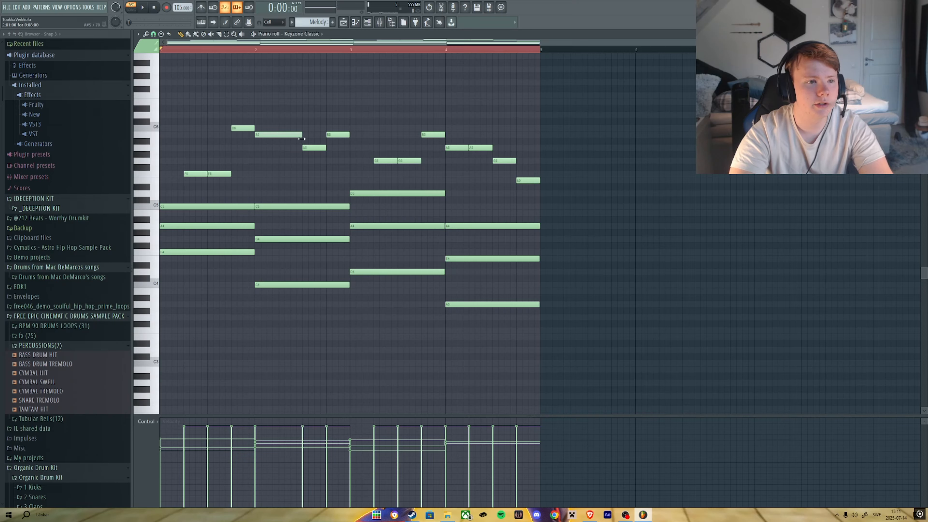
scroll(240, 145, "up", 6)
left_click(297, 135, "ctrl")
scroll(310, 157, "down", 6)
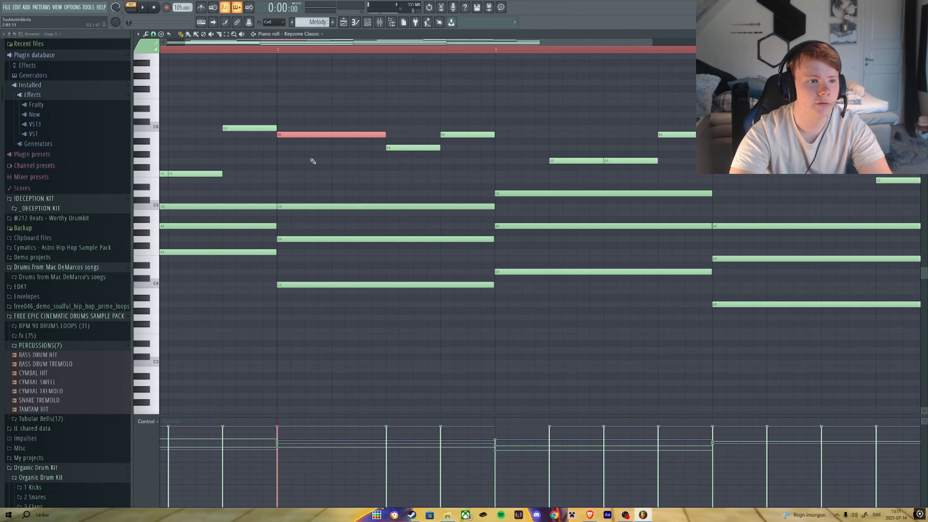
Zoom in and examine the melody and chord notes around the second bar.
scroll(252, 157, "up", 3)
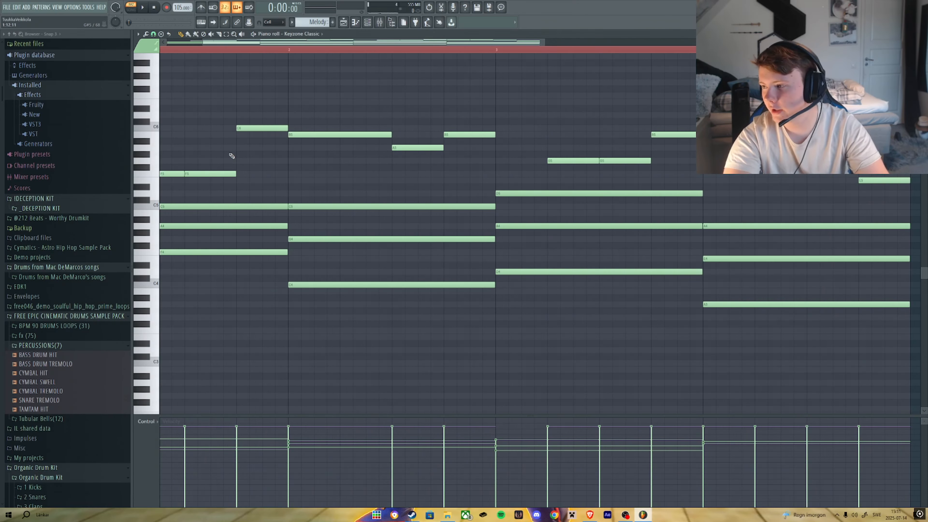
scroll(232, 155, "down", 2)
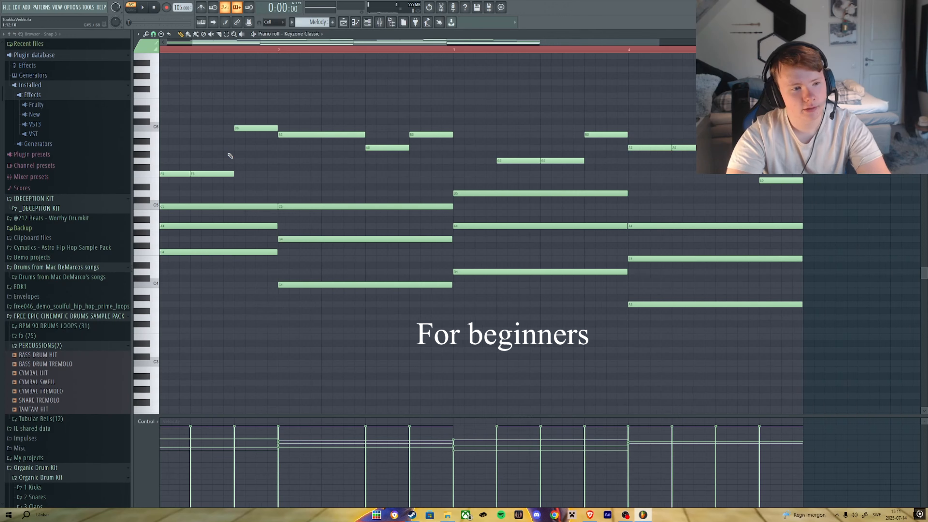
left_click_drag(300, 319, 307, 199)
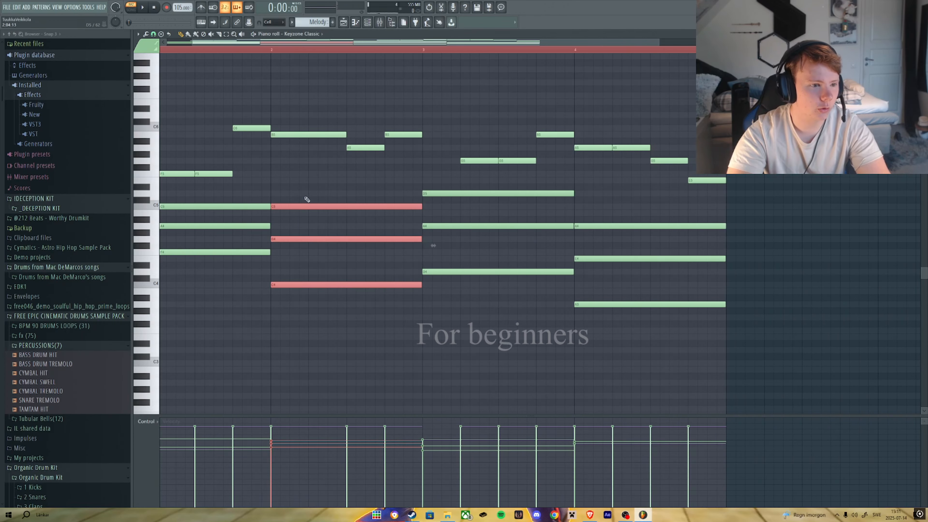
left_click(300, 183, "ctrl")
scroll(174, 131, "down", 1)
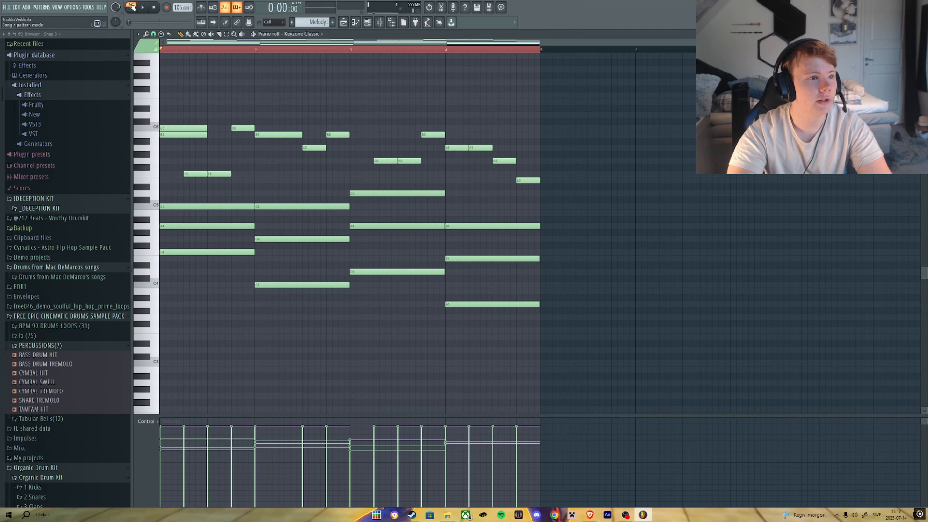
Move notes from the first bar to the start of bar five and drop the lower one an octave.
mouse_move(198, 124)
left_mouse_down()
mouse_move(582, 129)
mouse_move(559, 127)
left_mouse_up()
left_click(534, 49)
mouse_move(540, 50)
left_mouse_down()
mouse_move(550, 50)
mouse_move(540, 50)
left_mouse_up()
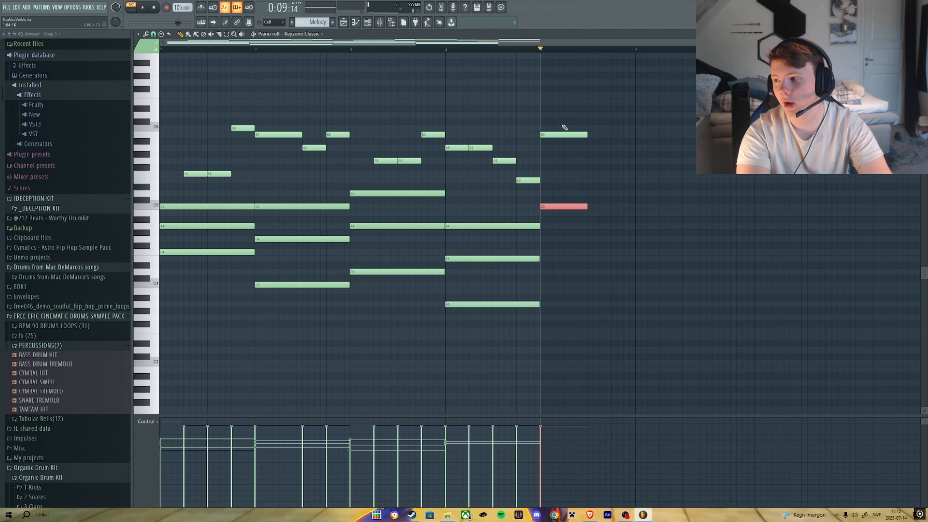
key("ctrl+Down")
key("space")
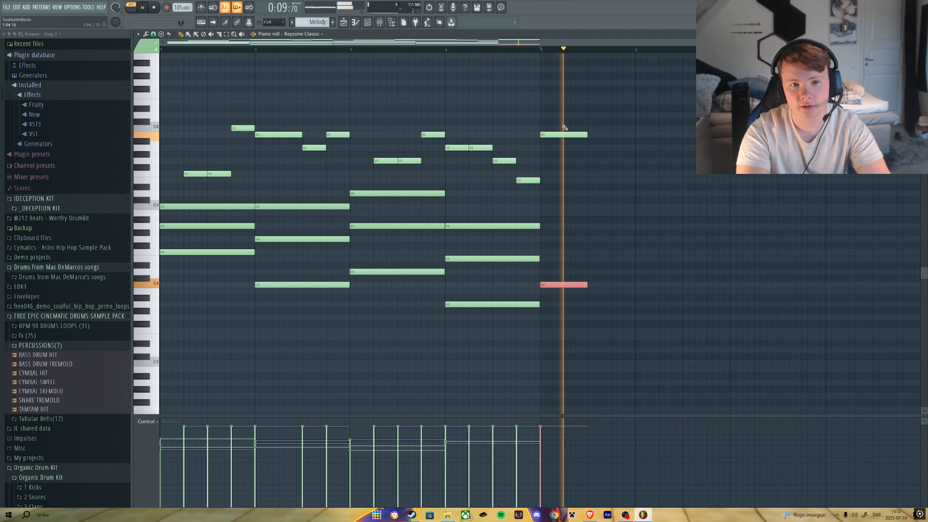
Transpose the selected bar-five note down two octaves and play back the pattern.
key("ctrl+Down")
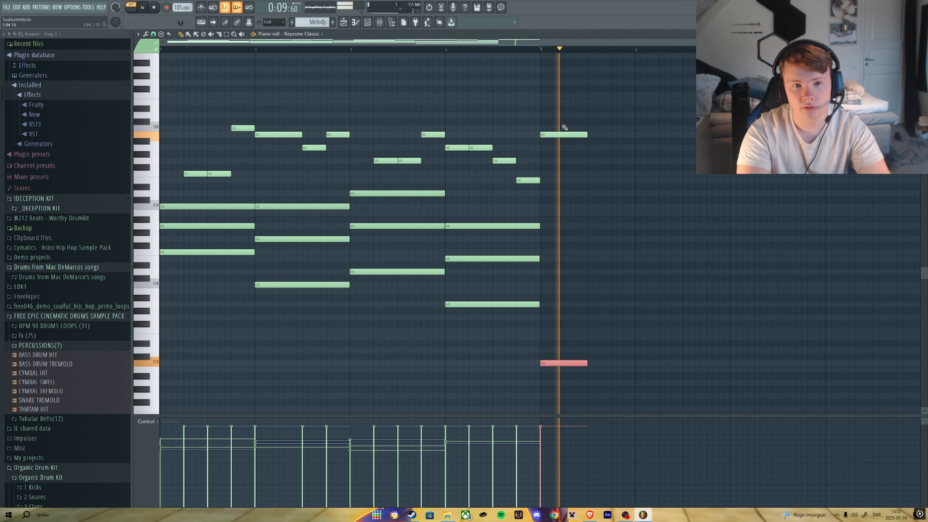
key("ctrl+Down")
key("space")
key("space")
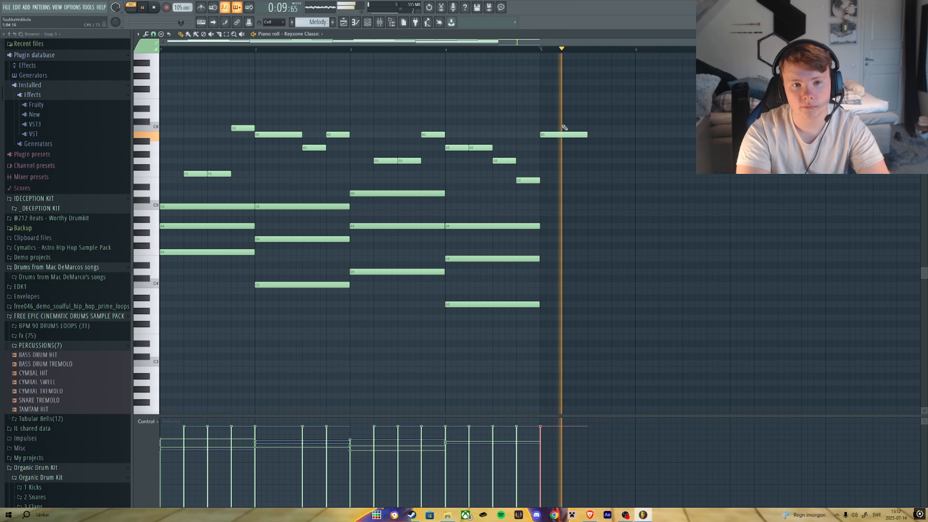
key("space")
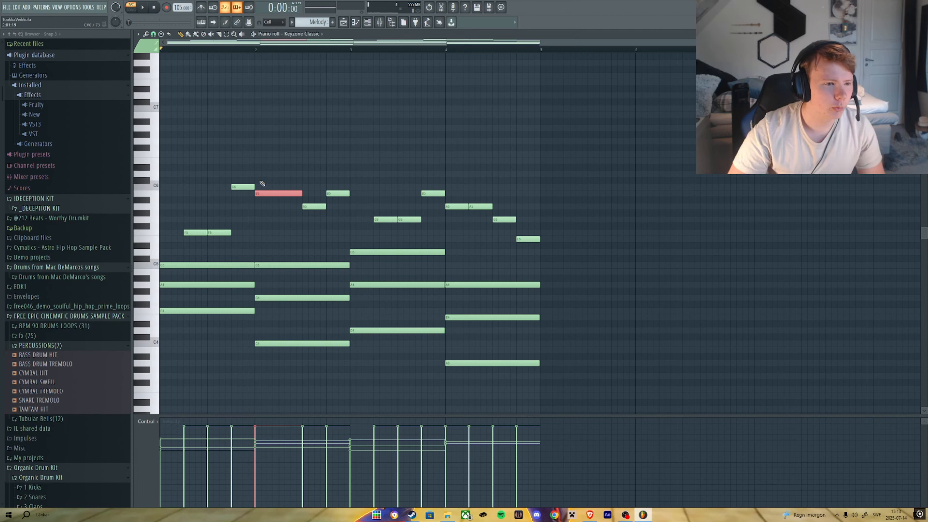
Delete the closing melody notes of bar four and lengthen the high note there to the end of the bar.
left_click_drag(281, 193, 277, 192)
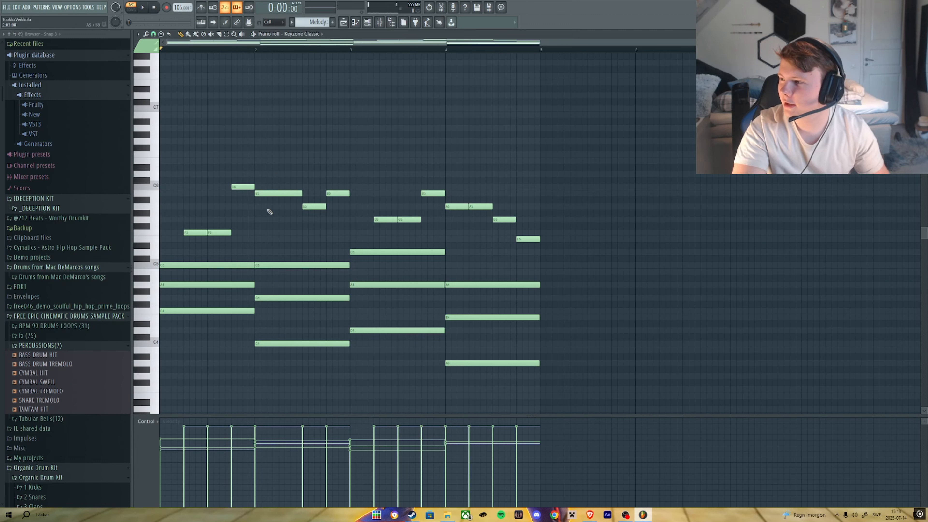
key("space")
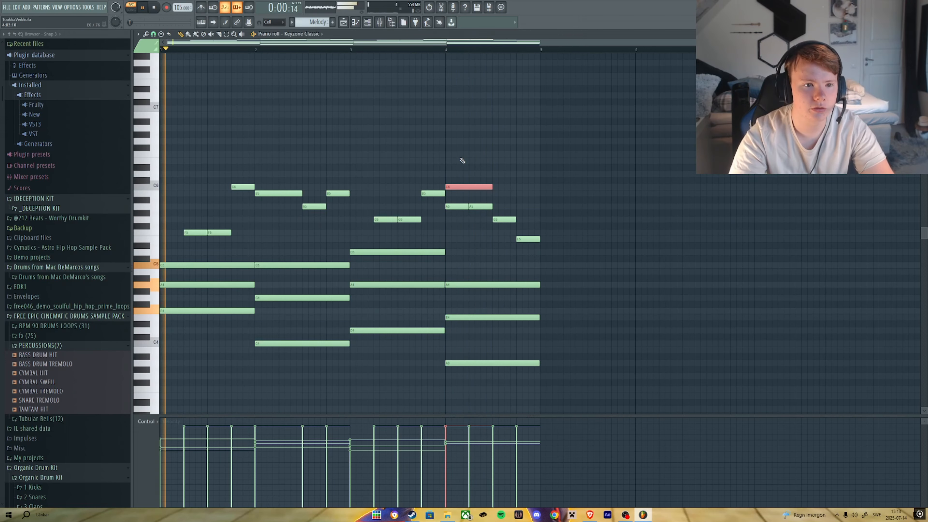
right_click(452, 209)
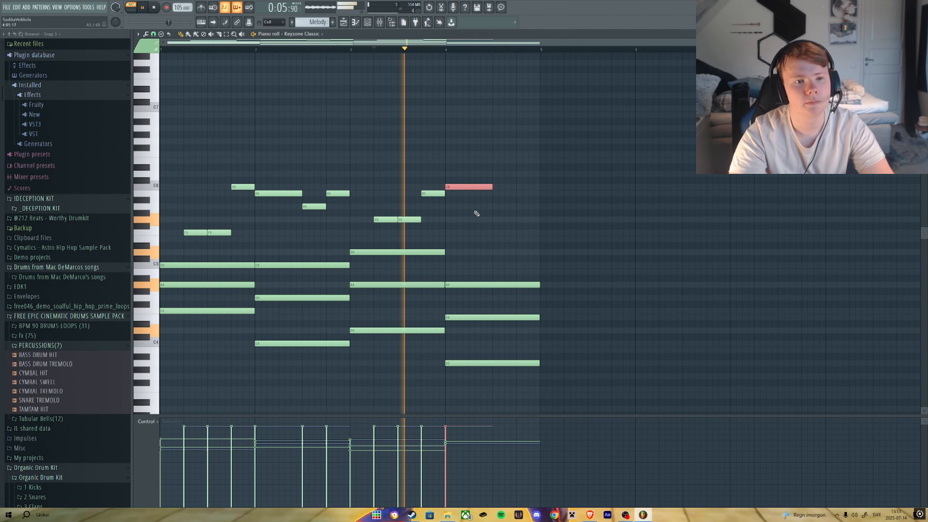
left_click(476, 214)
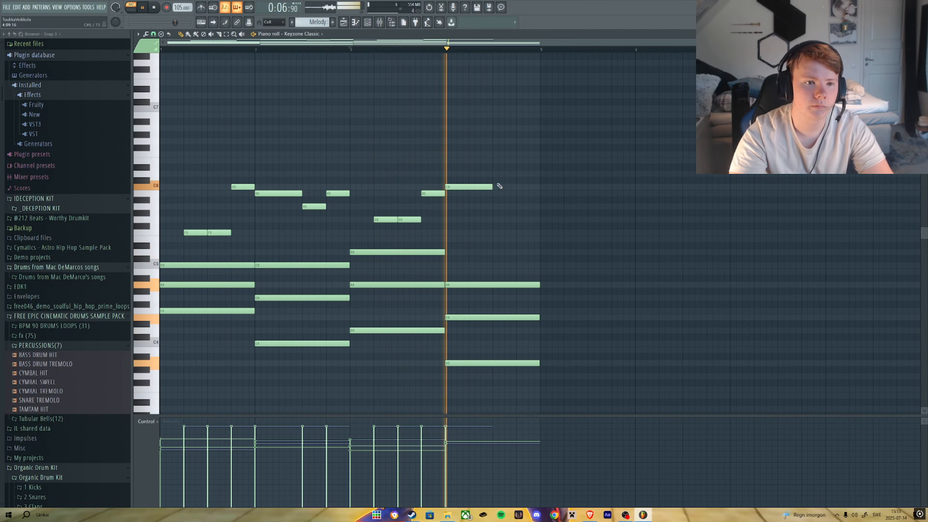
key("space")
left_click_drag(491, 186, 546, 189)
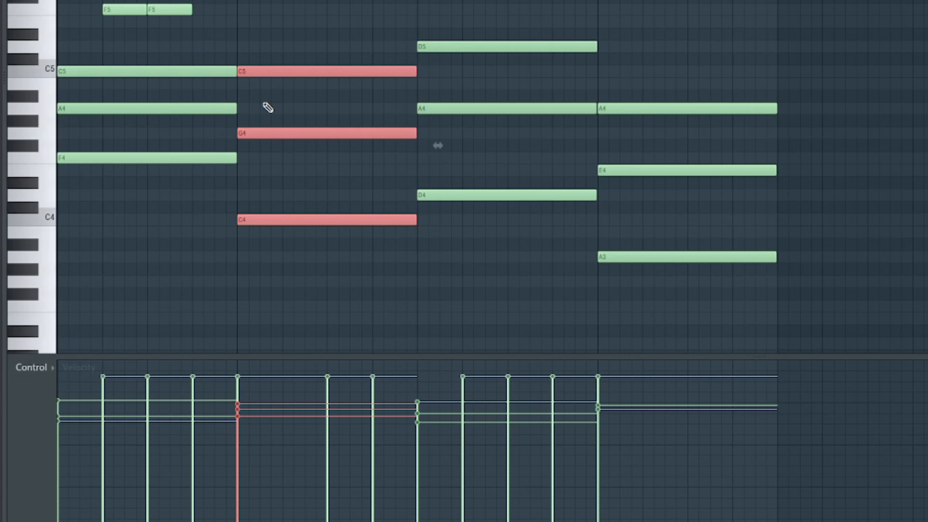
Play back the pattern with the chord notes selected to listen to them.
left_click_drag(199, 367, 566, 165)
scroll(798, 90, "down", 9)
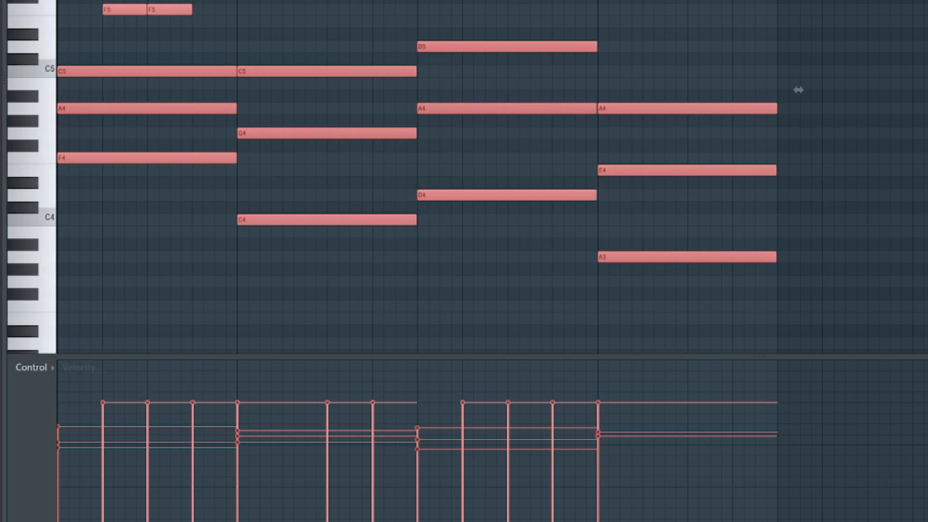
key("space")
key("space")
scroll(798, 90, "up", 4)
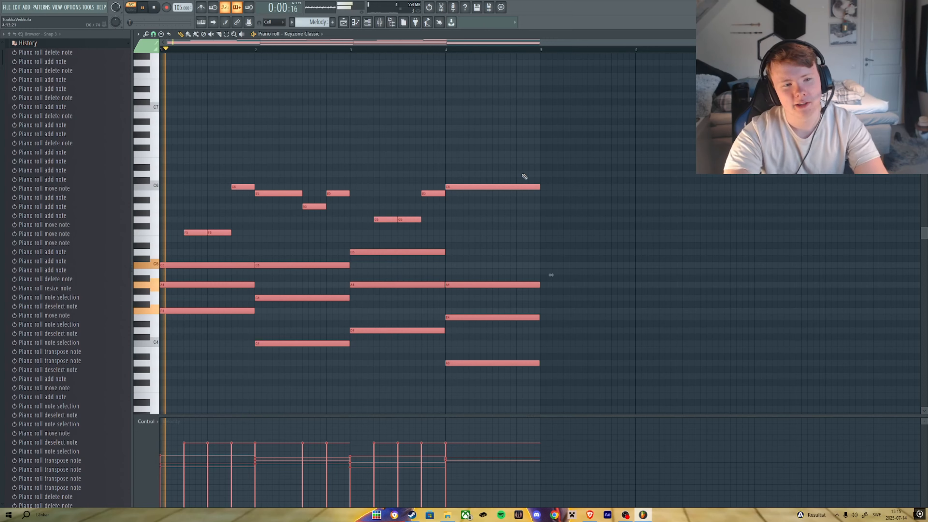
left_click(609, 158, "ctrl")
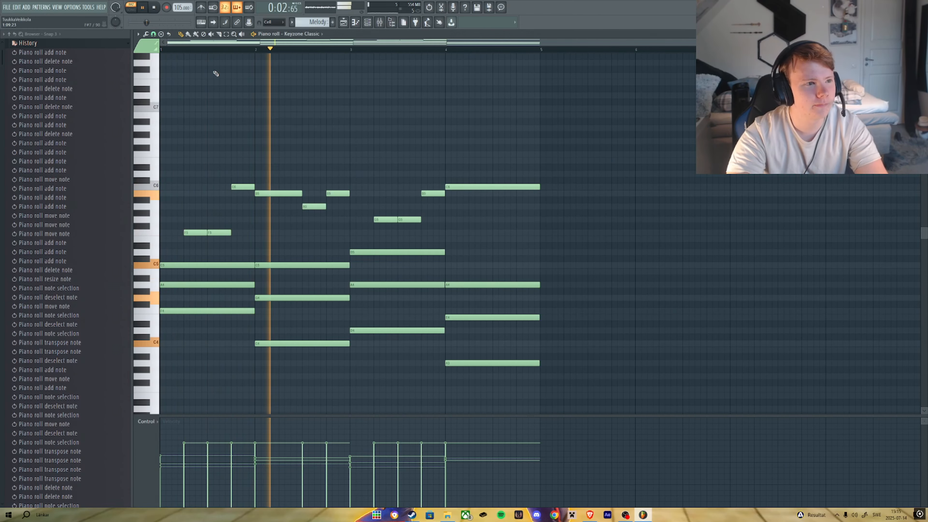
Select all melody notes and apply the Randomizer to vary their levels.
key("ctrl+a")
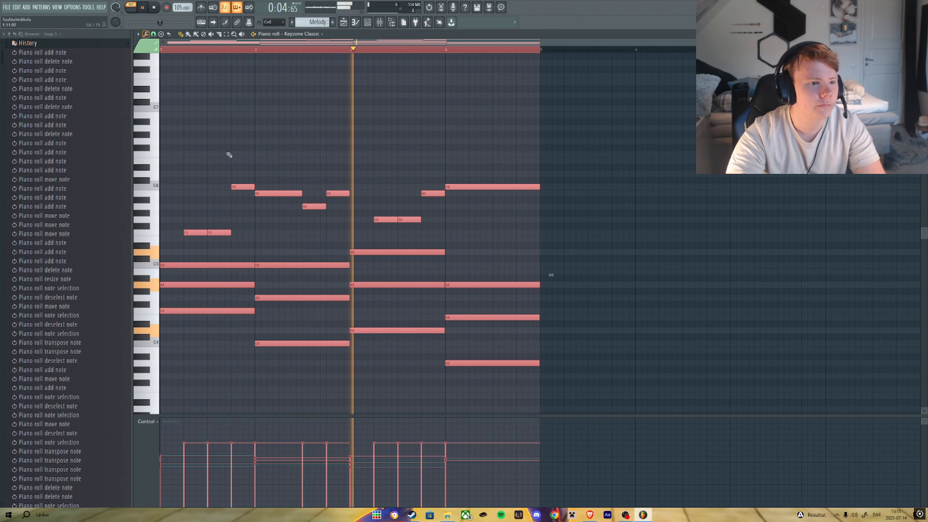
left_click(228, 154, "ctrl")
left_click(189, 234, "ctrl")
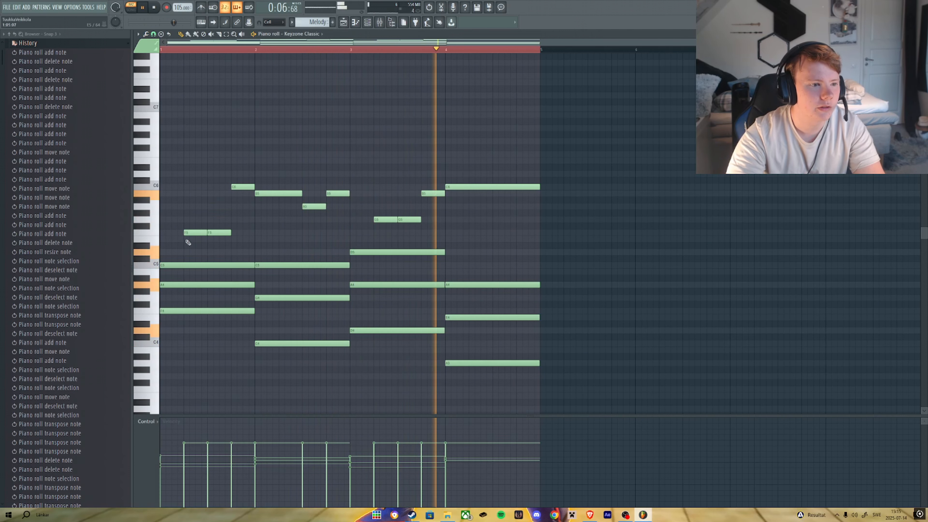
left_click_drag(185, 244, 350, 152)
left_click_drag(372, 229, 540, 181)
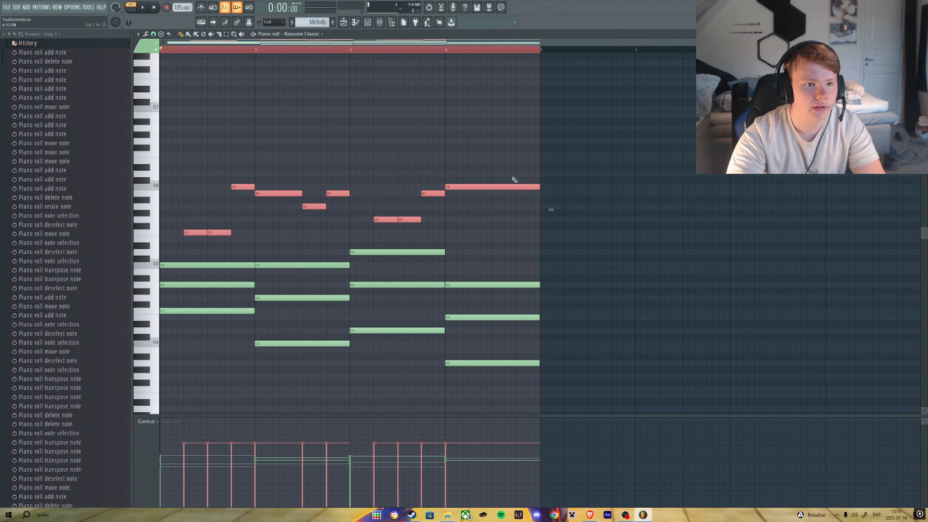
scroll(467, 201, "down", 5, "alt")
scroll(470, 219, "down", 2, "alt")
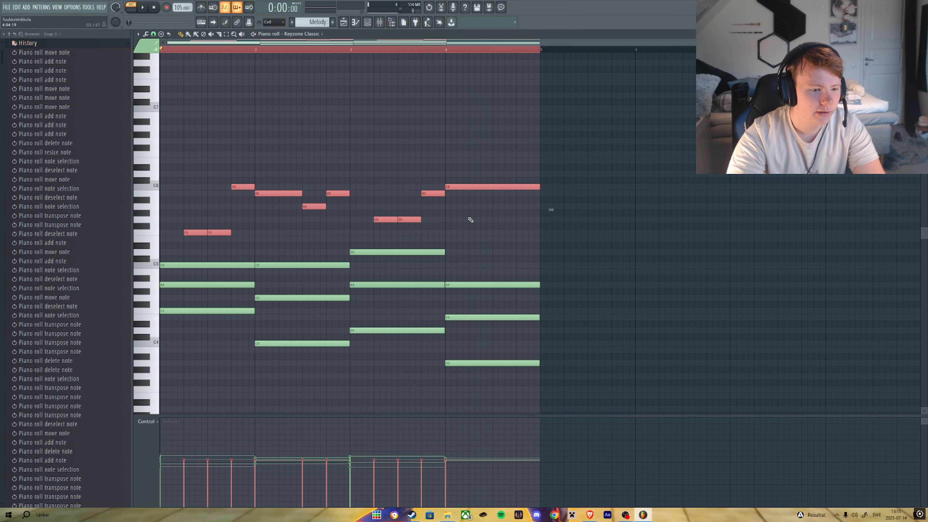
key("space")
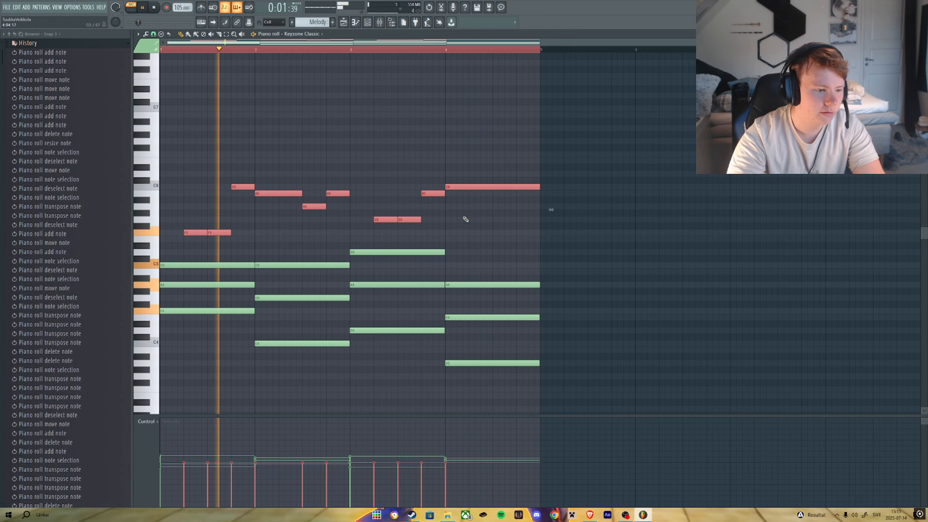
left_click(146, 34)
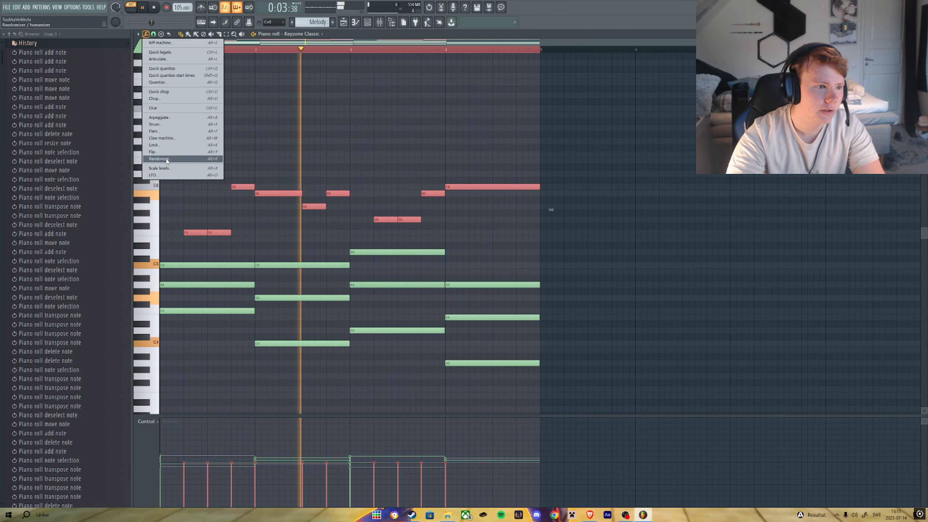
left_click(158, 159)
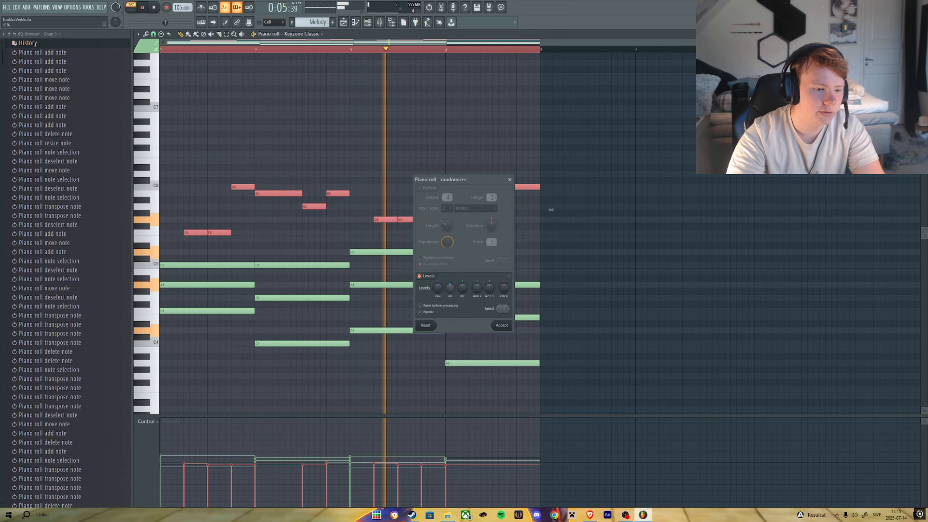
left_click_drag(450, 287, 449, 277)
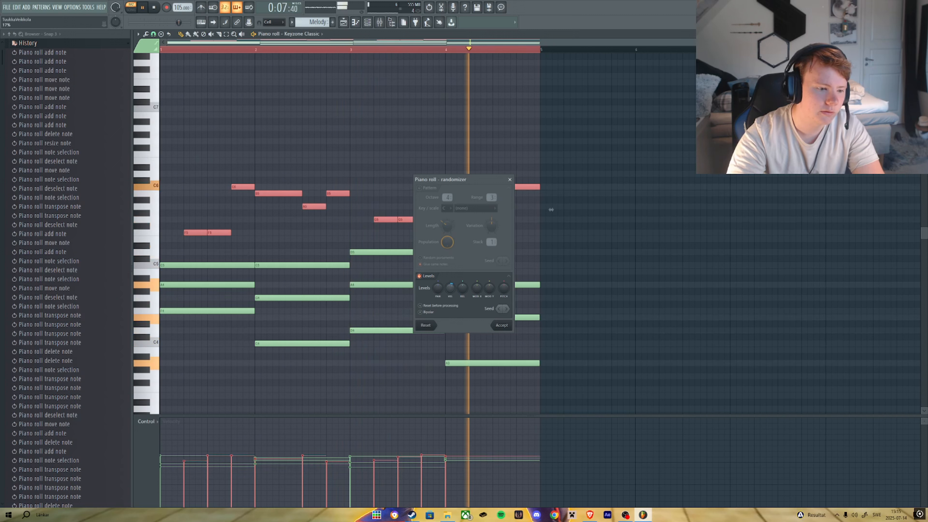
left_click(499, 325)
Select the chord notes and apply Strumizer with a raised velocity setting.
key("space")
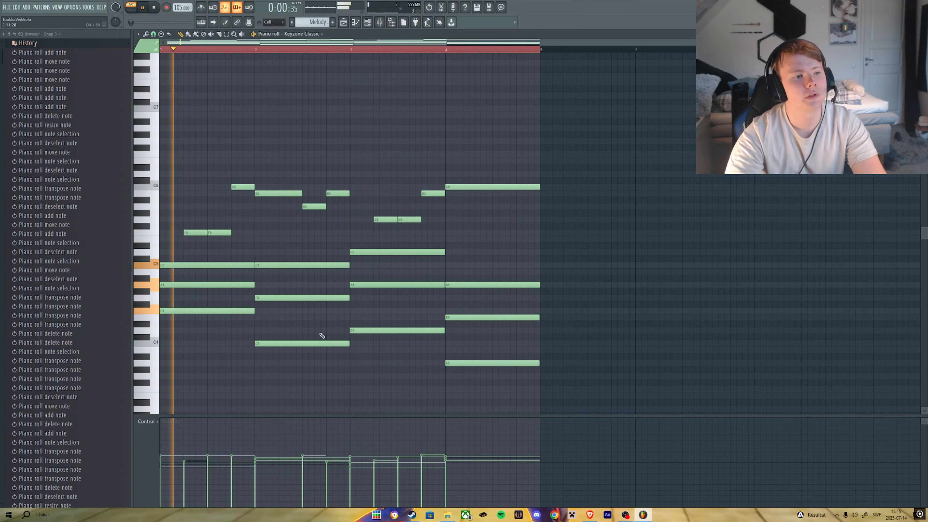
left_click_drag(249, 366, 214, 263)
left_click_drag(317, 362, 315, 256)
left_click_drag(388, 353, 388, 247)
left_click_drag(474, 372, 474, 256)
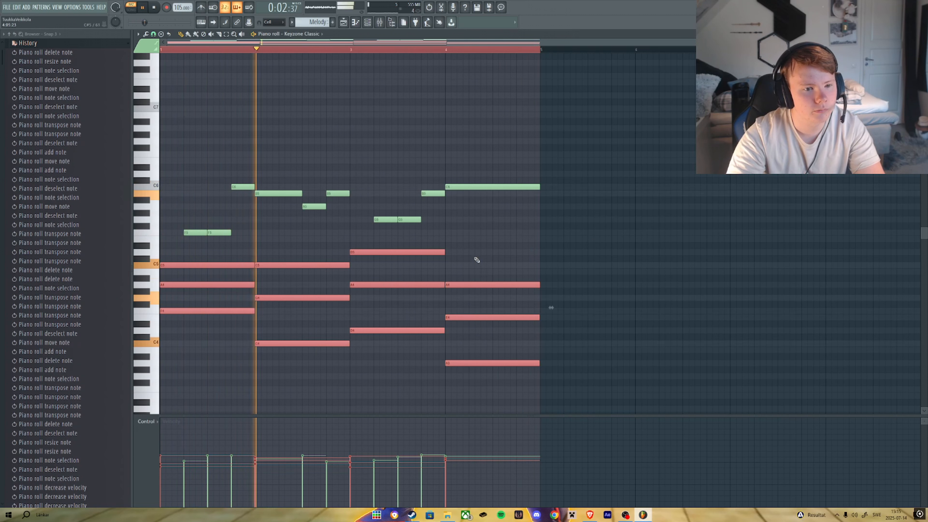
left_click(146, 33)
left_click(160, 124)
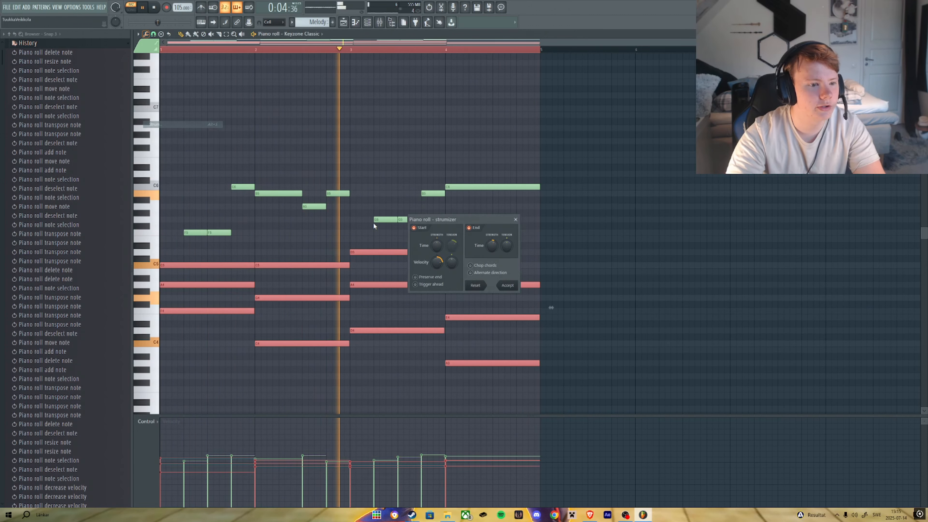
left_click_drag(437, 262, 437, 238)
key("space")
key("space")
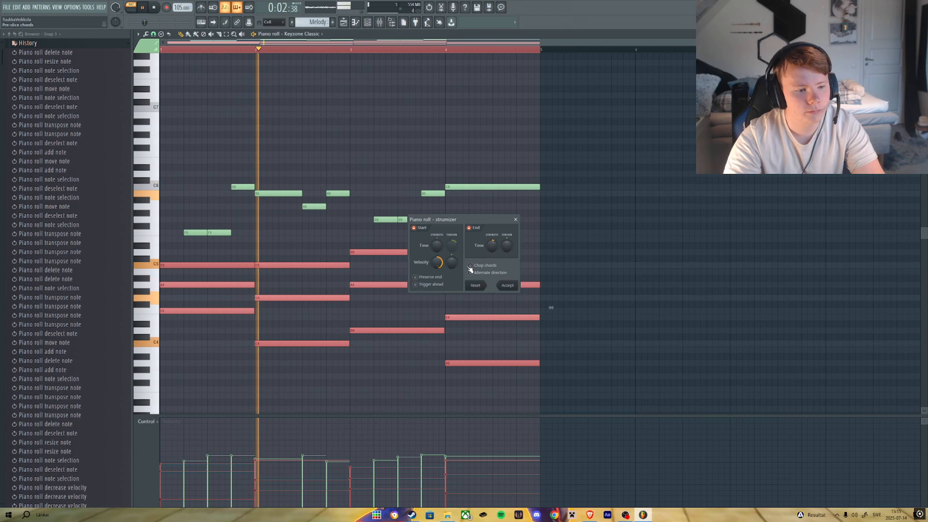
left_click(508, 285)
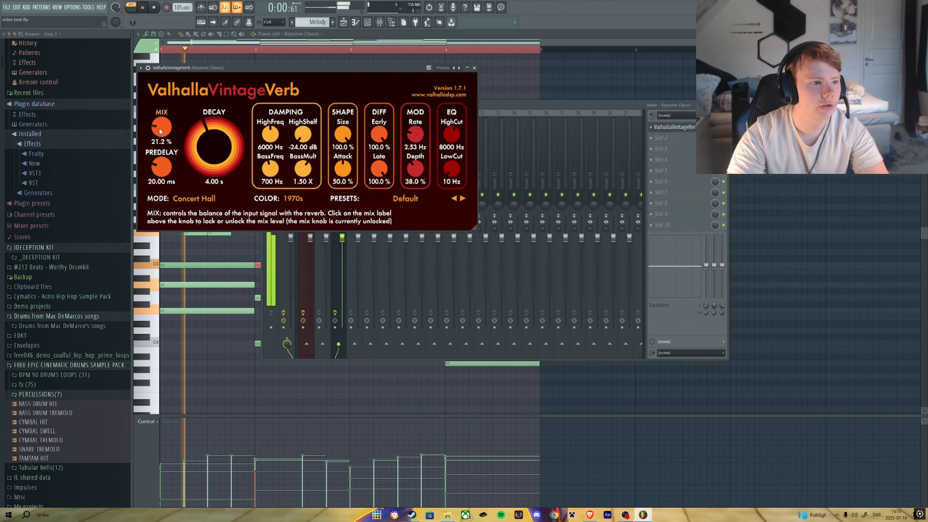
Adjust Valhalla VintageVerb to 3.00 s decay, 16.0% mix and 460 Hz low cut.
left_click_drag(216, 146, 217, 147)
left_click_drag(161, 127, 161, 131)
left_click_drag(453, 169, 456, 146)
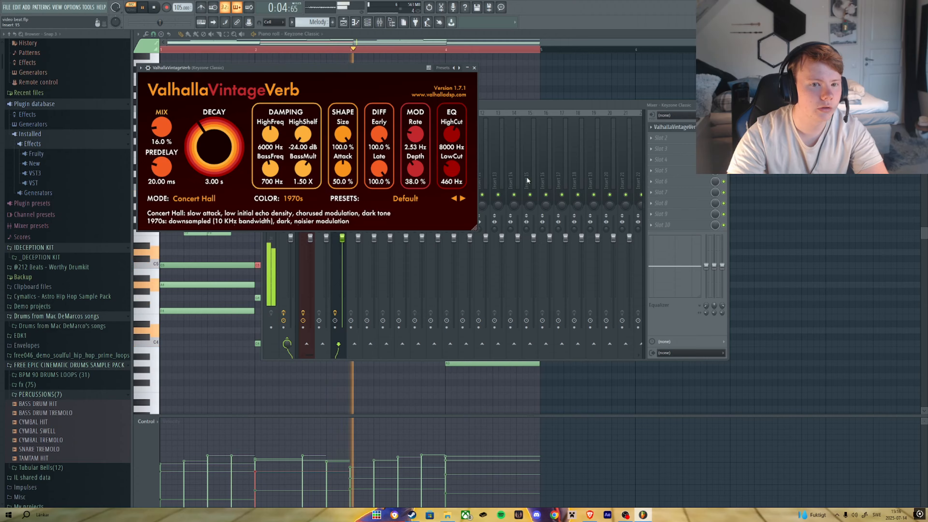
Add Fruity parametric EQ 2 to the insert and lower one of its bands.
left_click(651, 138)
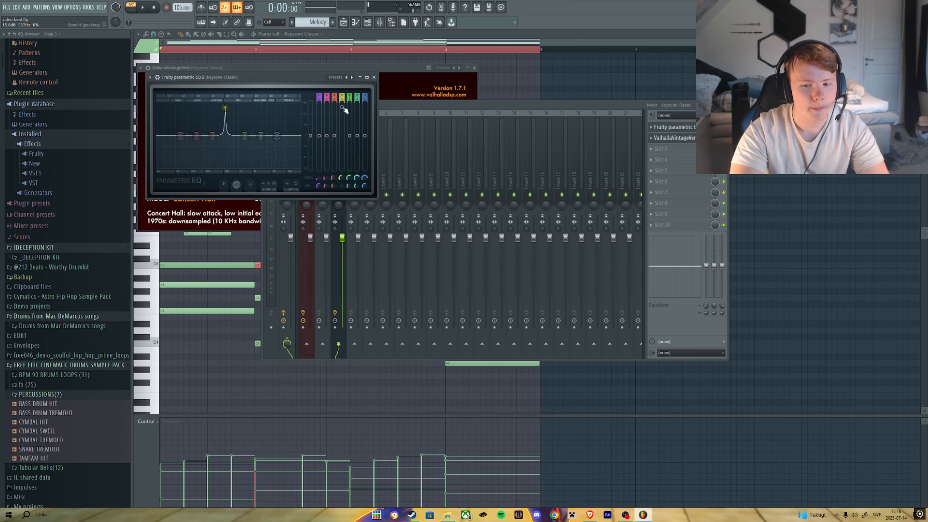
left_click_drag(344, 110, 342, 136)
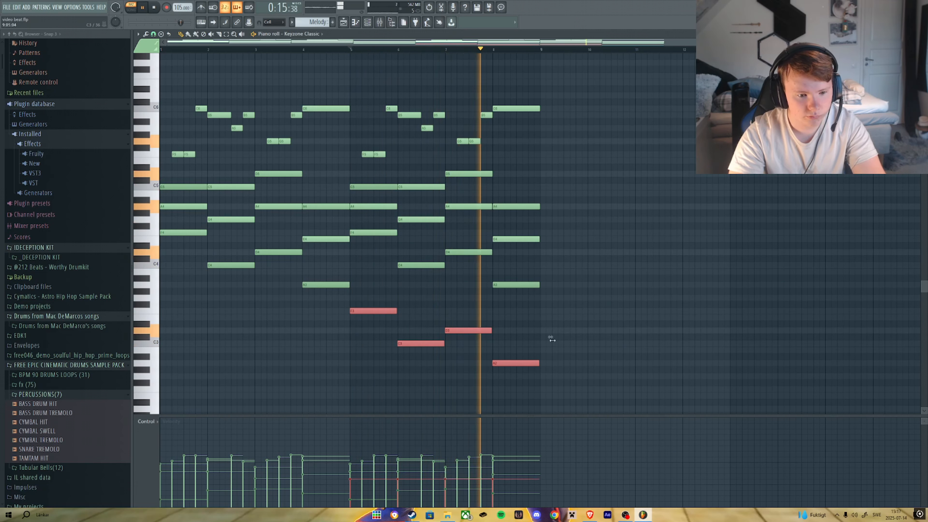
Return to the playlist and play back the arrangement.
left_click(575, 299, "ctrl")
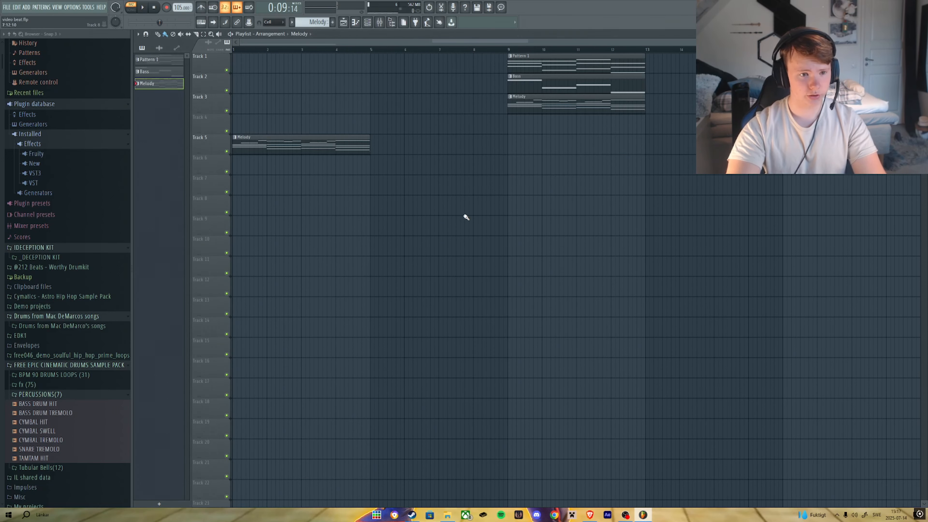
scroll(346, 144, "down", 2)
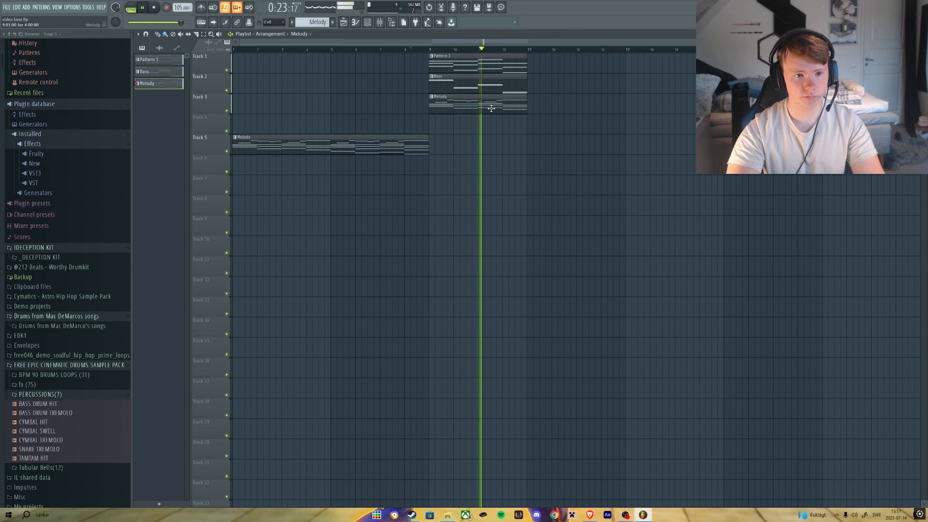
left_click_drag(476, 112, 588, 107)
key("space")
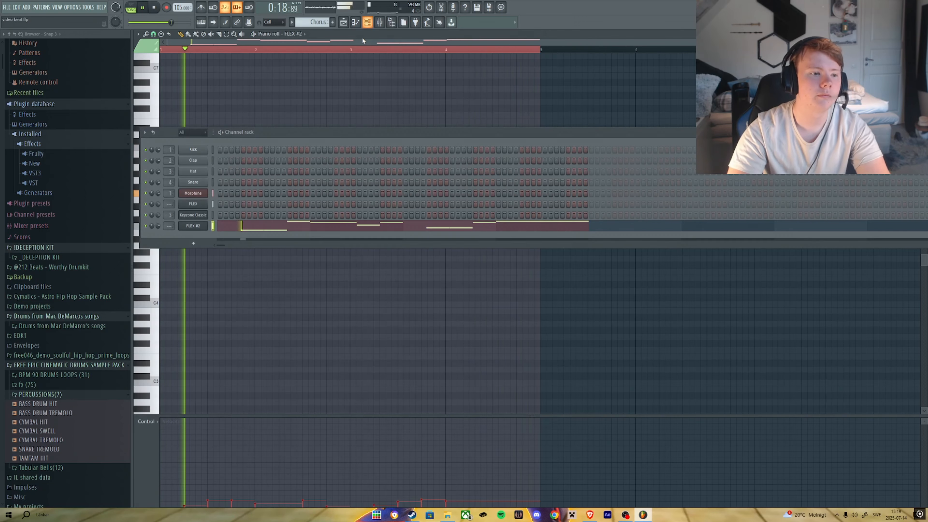
Route the FLEX #2 channel to mixer insert 4.
left_click(379, 23)
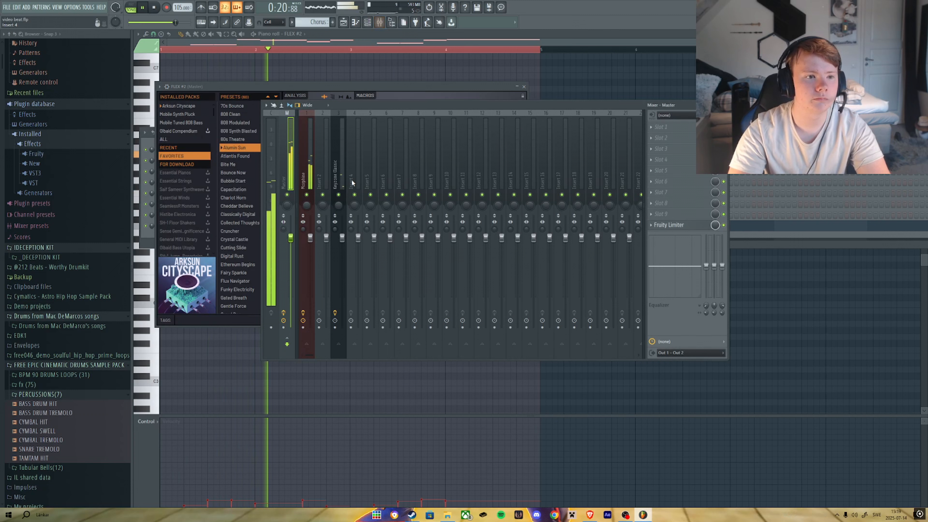
right_click(359, 112)
left_click(475, 185)
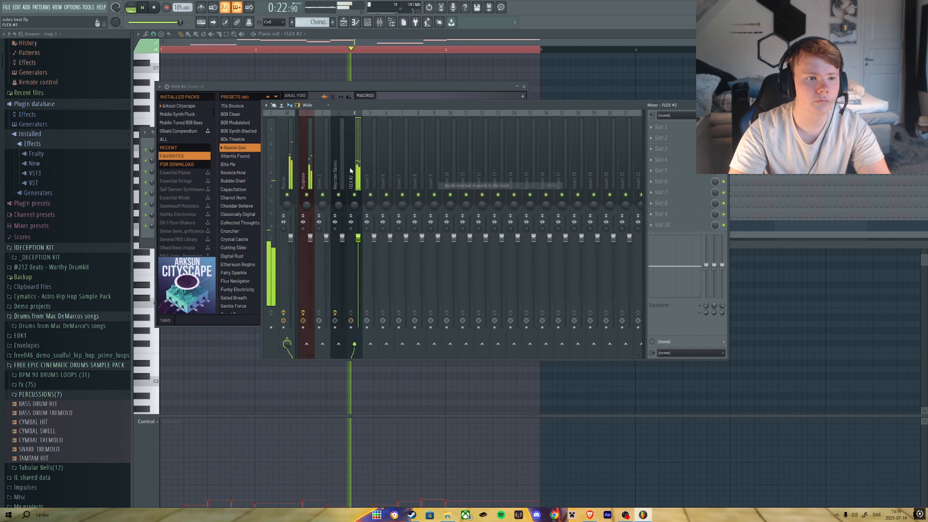
Add Valhalla VintageVerb to the FLEX #2 insert, then close the plugin and piano roll.
left_click(657, 127)
left_click(778, 344)
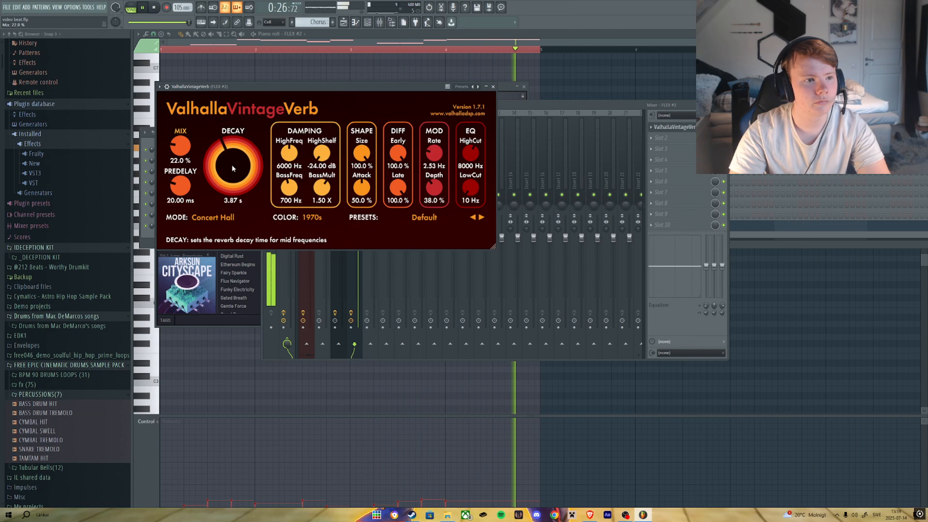
left_click(637, 83)
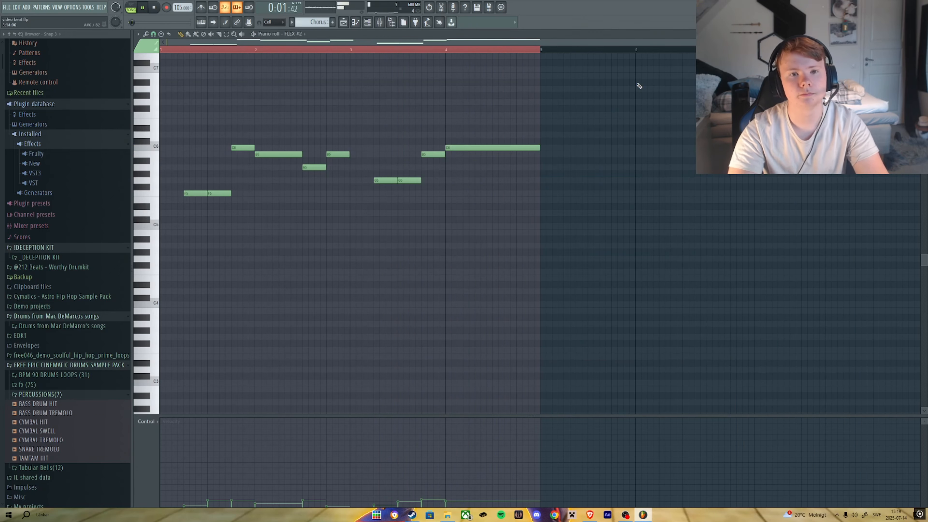
key("Escape")
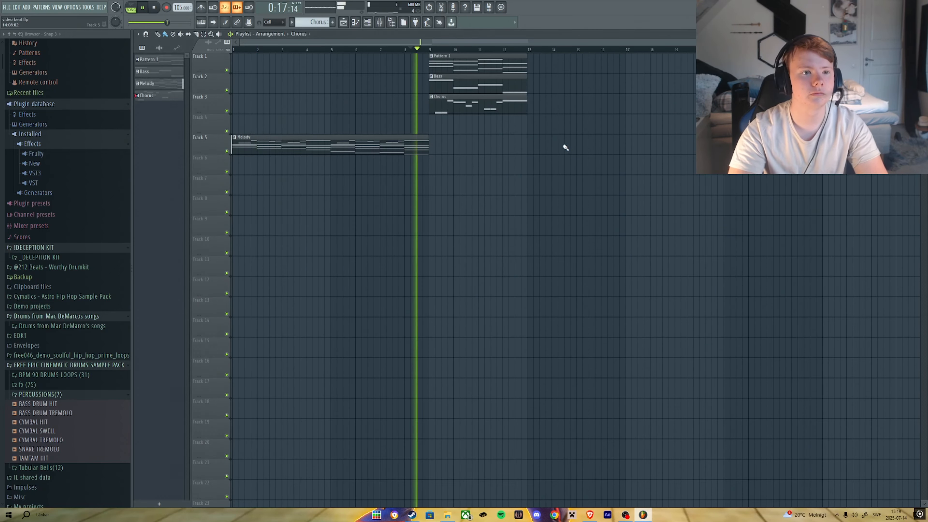
Select the Pattern 1, Bass and Chorus clips in the playlist and duplicate them right after themselves.
left_click_drag(595, 126, 450, 61)
key("ctrl+b")
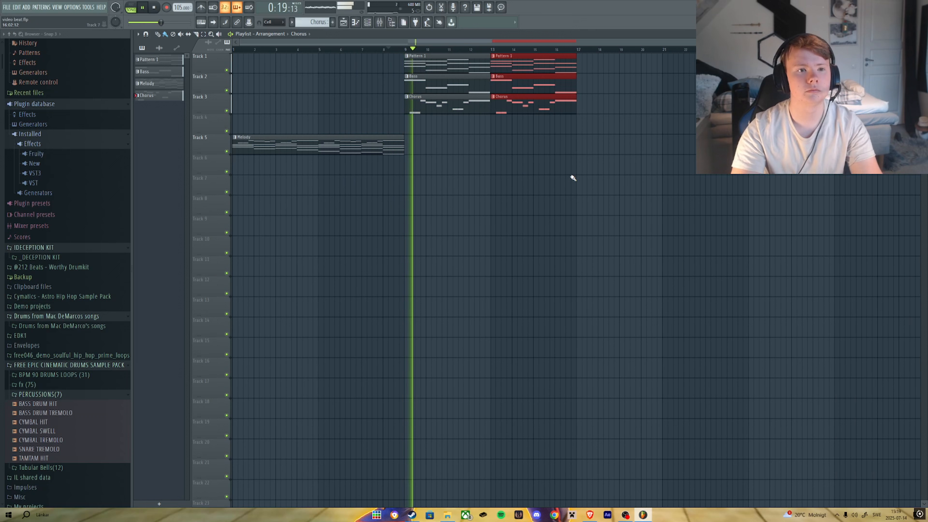
left_click(578, 143, "ctrl")
left_click(158, 72)
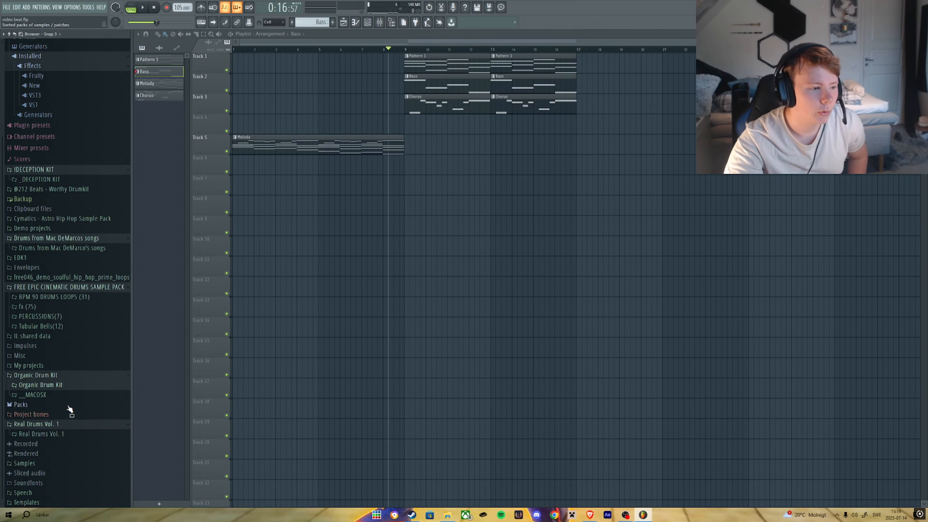
Browse the Drums pack's Kicks folder in the browser, previewing kick samples.
left_click(68, 405)
left_click(21, 306)
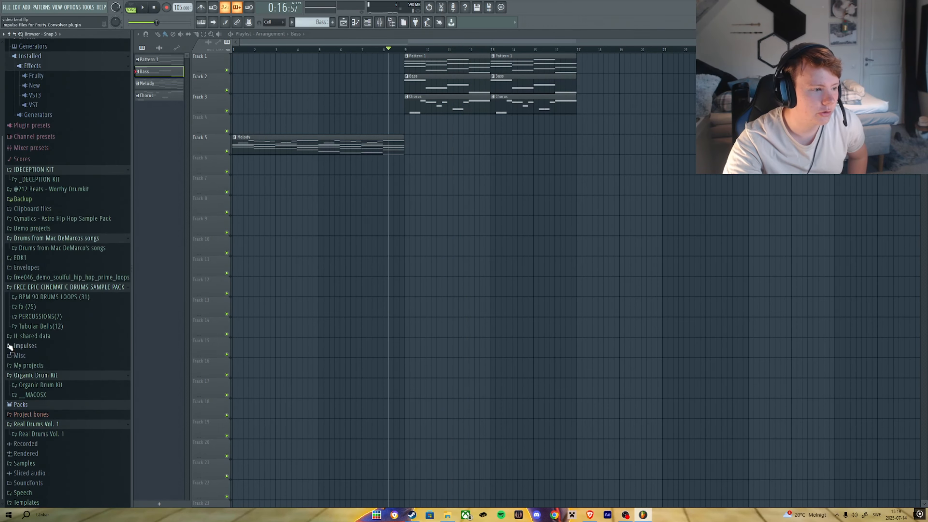
left_click(27, 405)
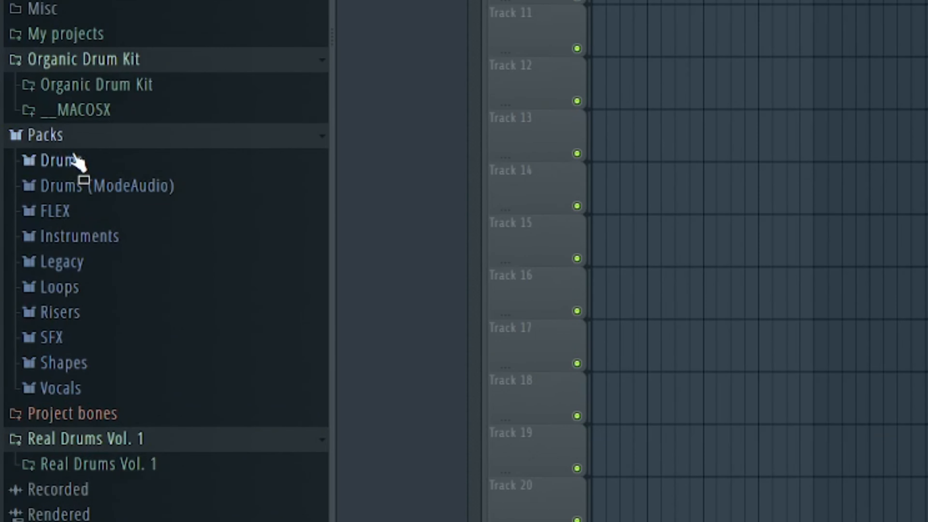
left_click(94, 171)
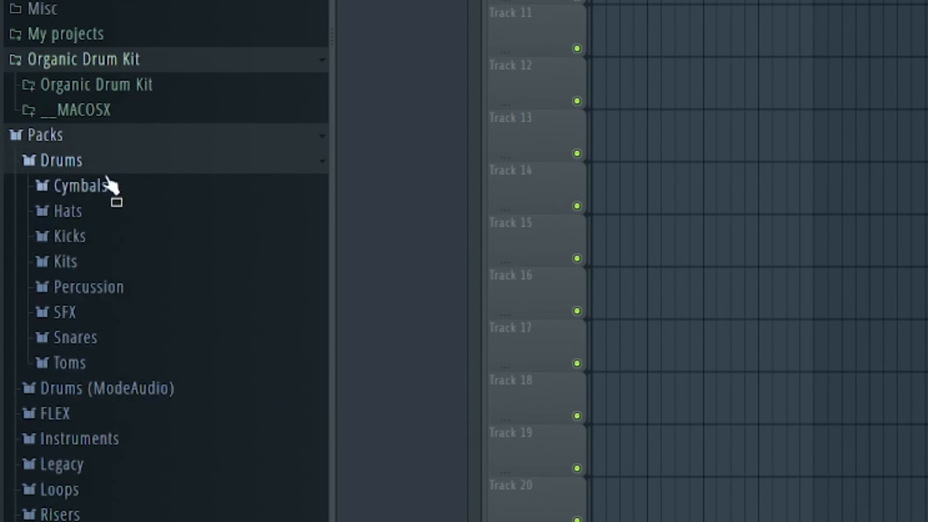
left_click(69, 236)
scroll(129, 325, "down", 20)
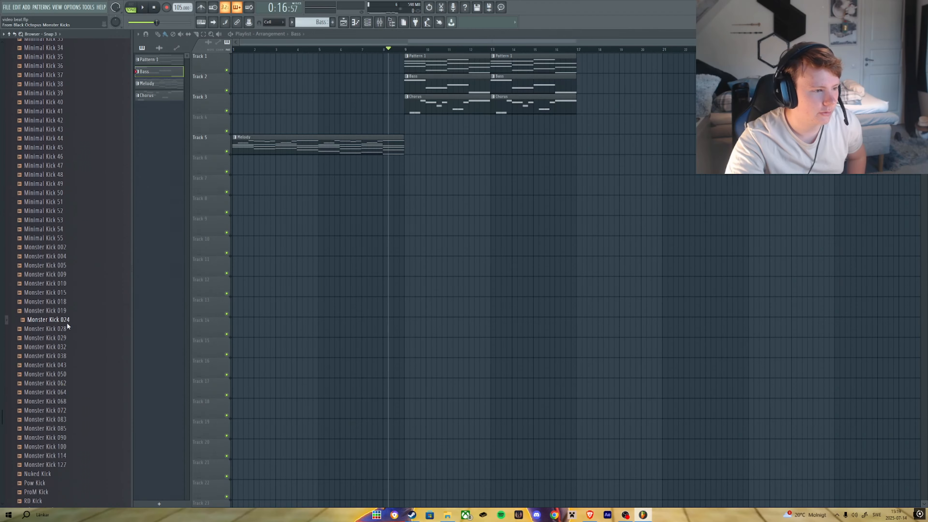
scroll(67, 325, "up", 20)
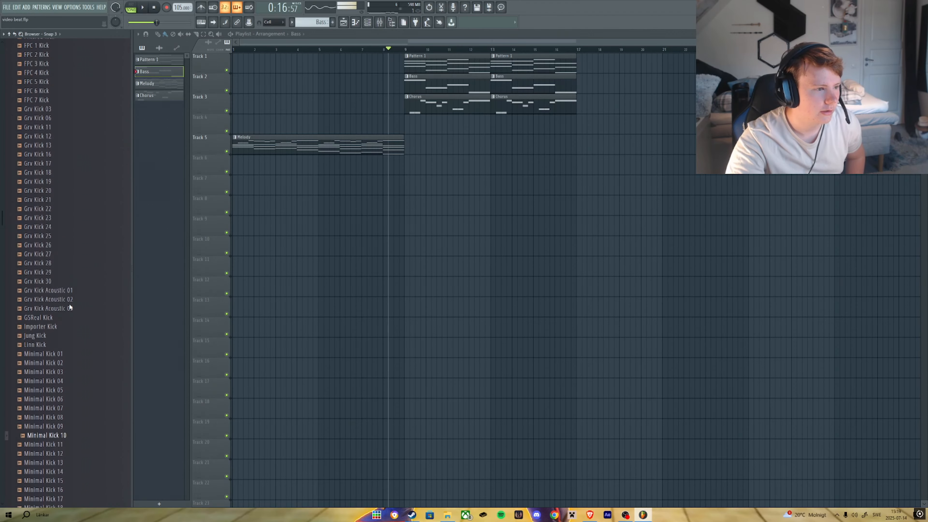
scroll(64, 305, "up", 5)
left_click_drag(56, 251, 58, 257)
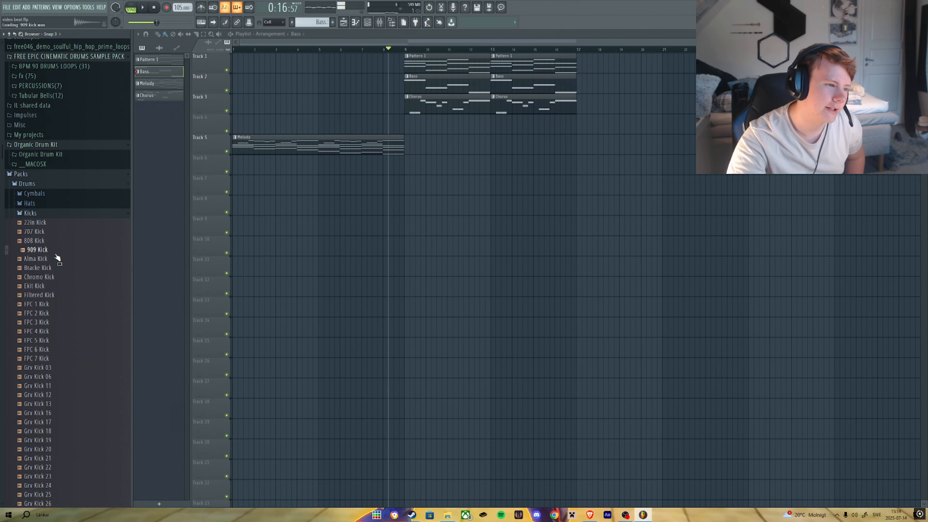
scroll(58, 373, "down", 20)
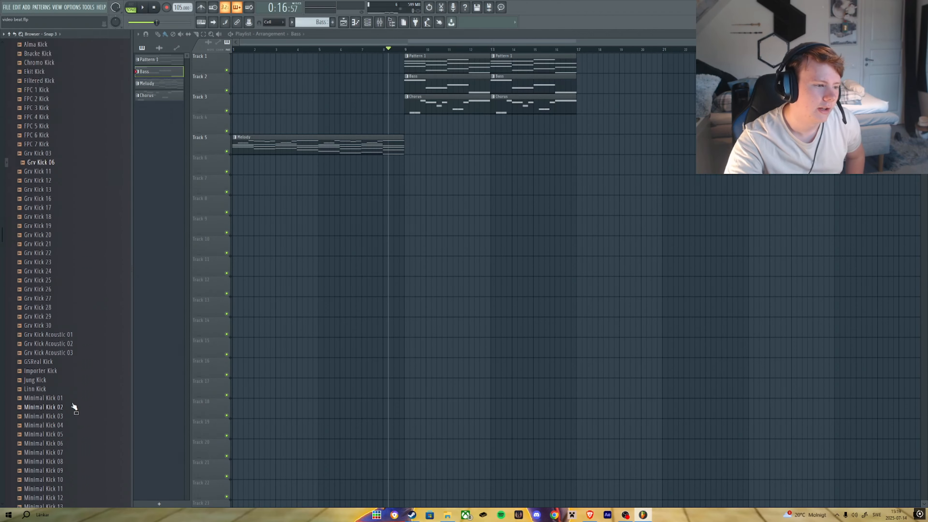
scroll(81, 394, "down", 3)
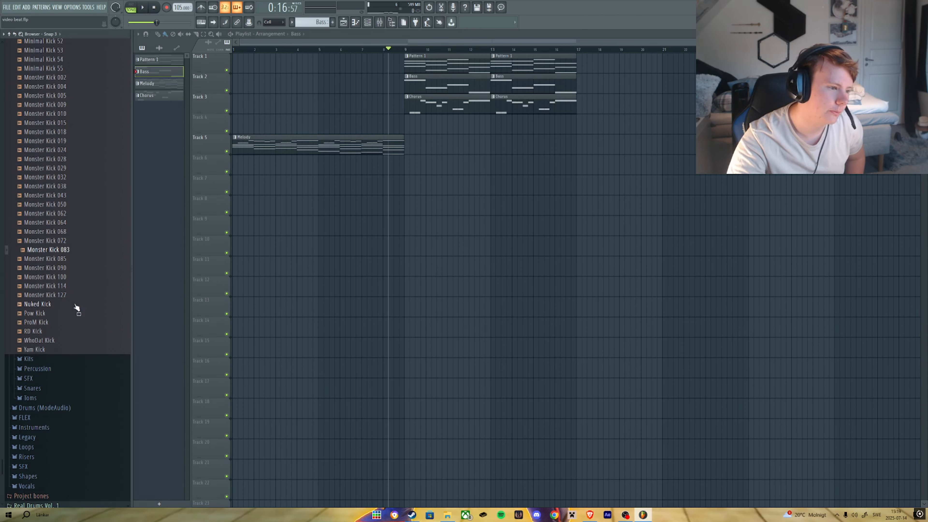
scroll(84, 309, "up", 20)
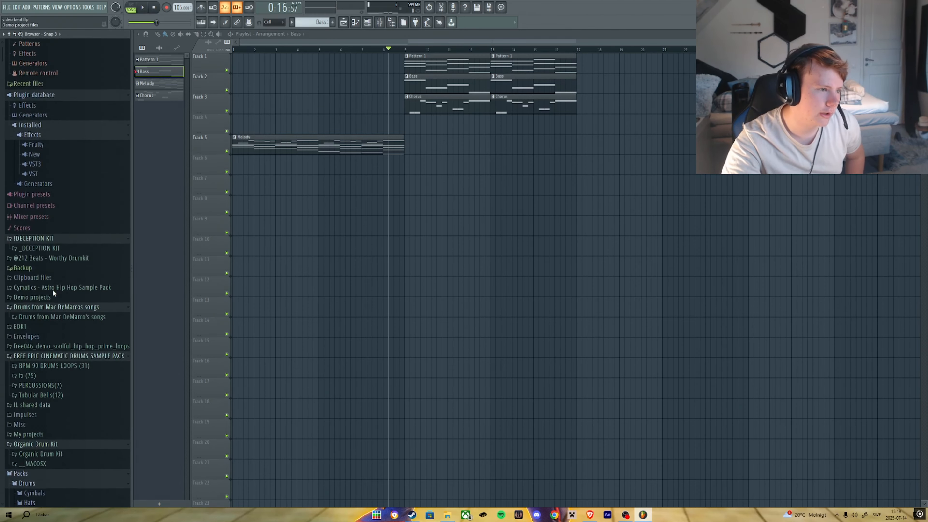
scroll(47, 300, "down", 4)
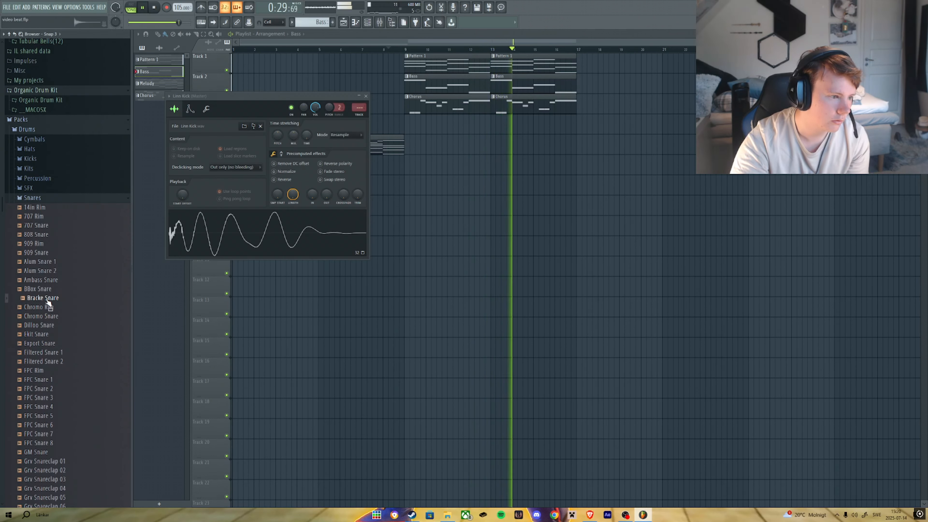
Load the Bracke Snare sample from the Snares folder into a channel.
right_click(49, 303)
left_click(73, 305)
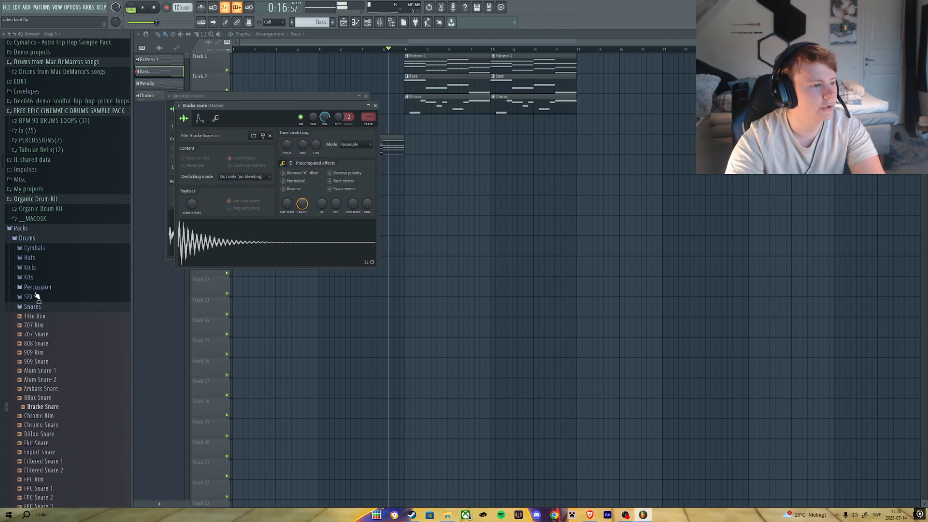
left_click(50, 309)
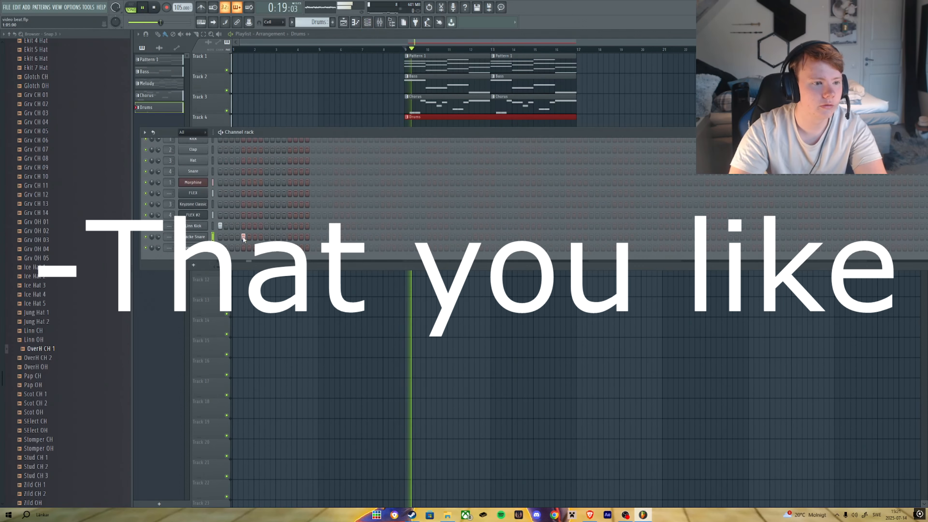
Play and stop the project to audition the new drum sounds.
key("space")
key("space")
right_click(244, 237)
left_click(267, 238)
key("space")
key("space")
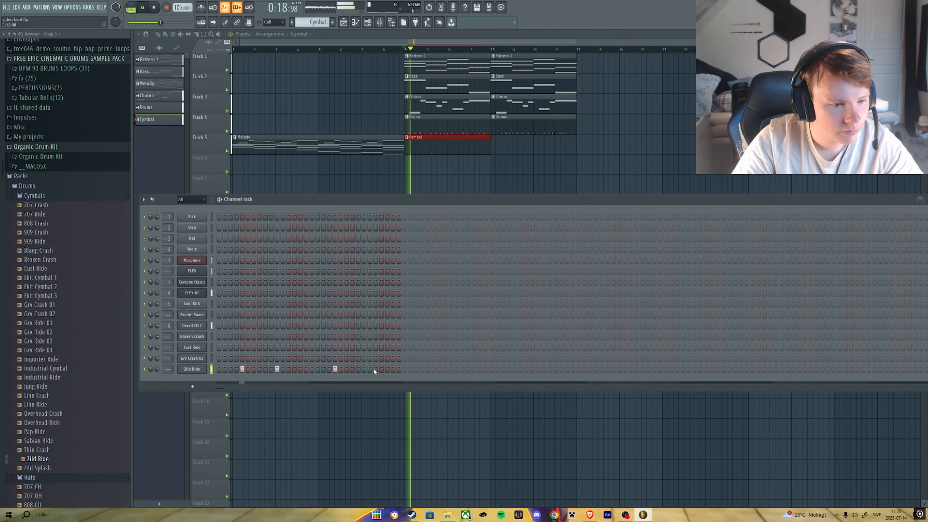
Review the Linn Kick mixer insert's effects, then close the mixer.
left_click(369, 369)
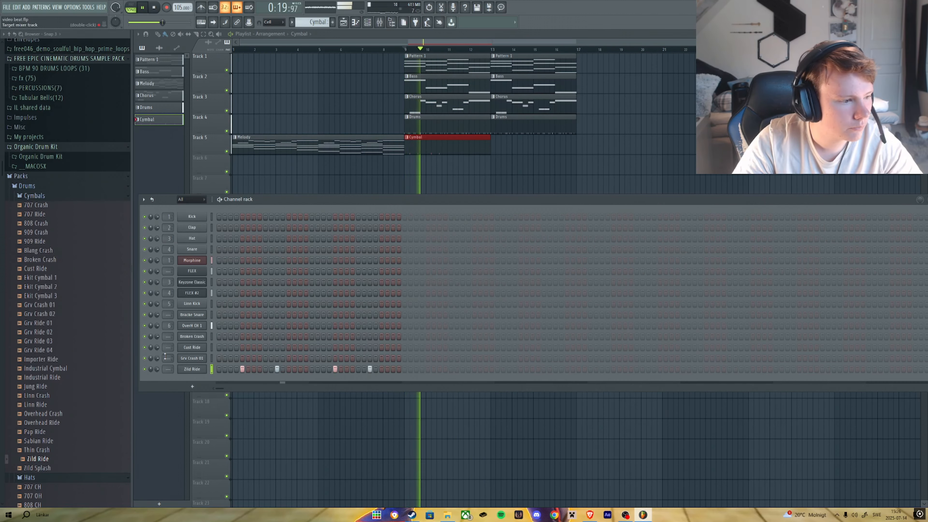
key("g")
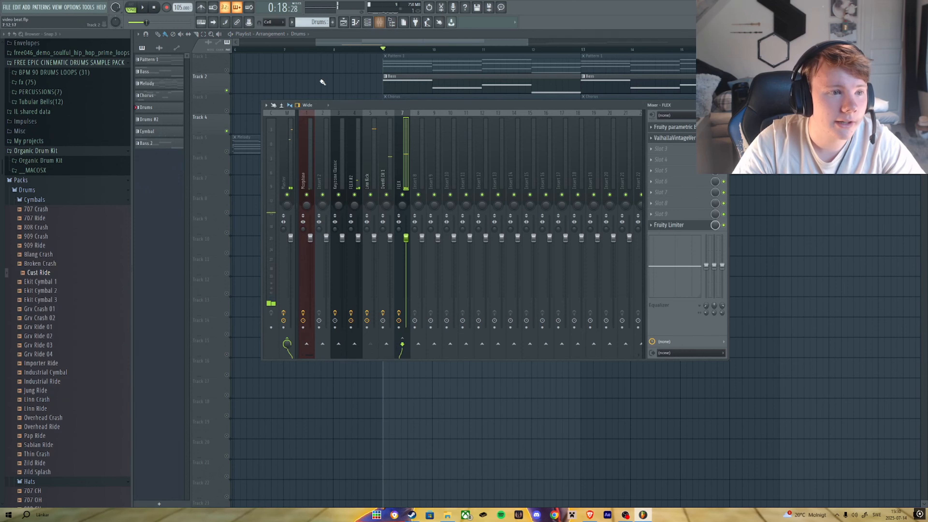
key("F9")
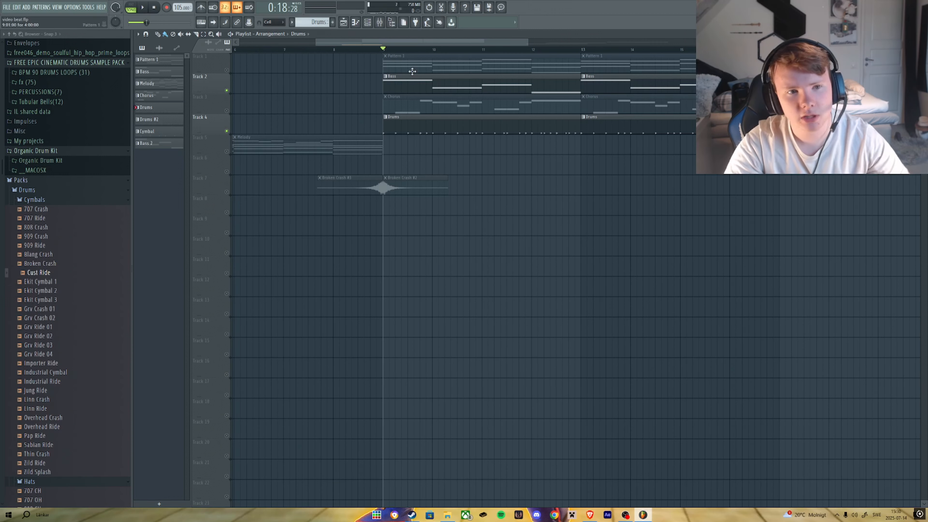
Add Fruity Limiter to an empty effect slot on the FLEX mixer insert.
left_click(380, 23)
key("space")
left_click(686, 225)
key("space")
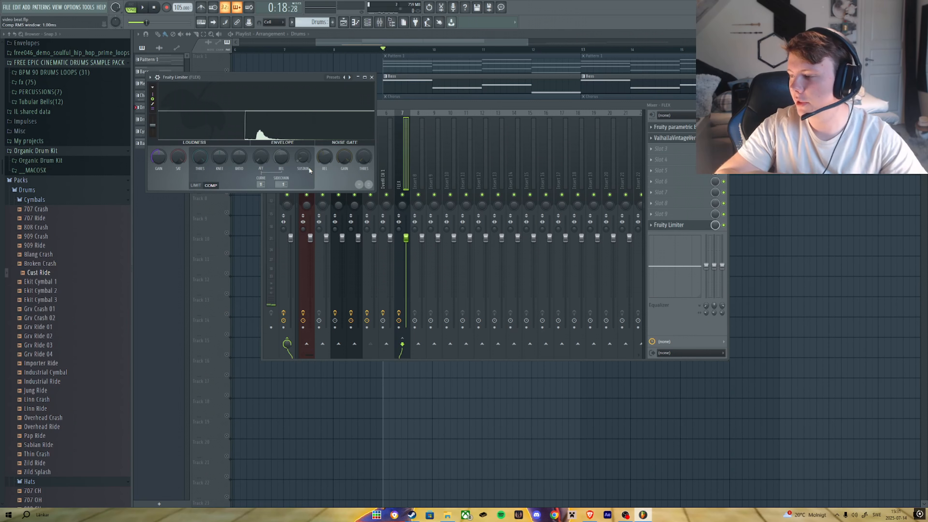
Adjust the Fruity Limiter's compressor release time while playing the project back.
key("space")
key("space")
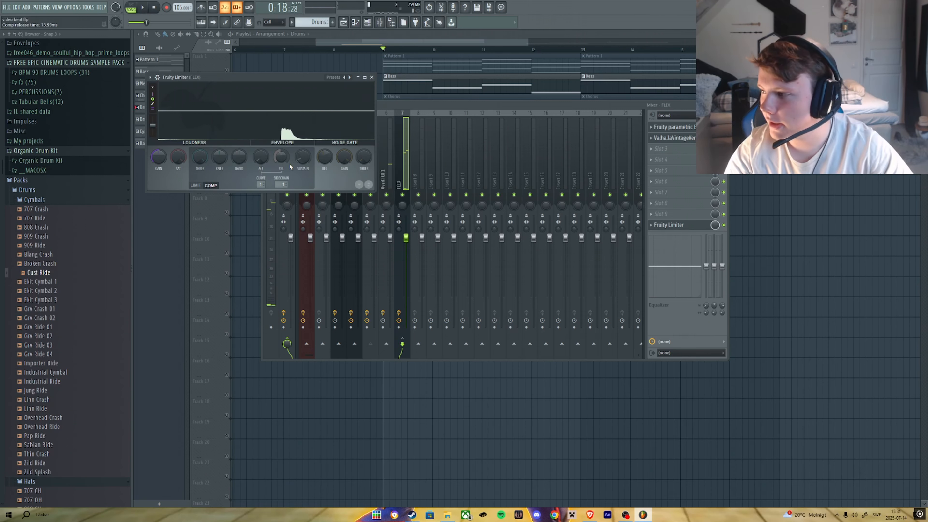
key("space")
left_click_drag(284, 160, 284, 160)
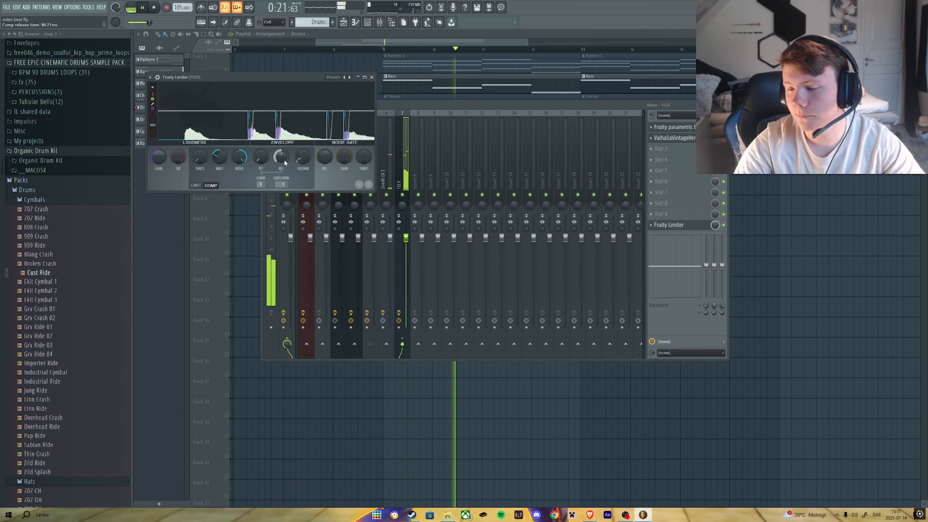
Toggle Track 1's mute/solo state and play back the arrangement.
right_click(768, 237)
left_click(227, 69)
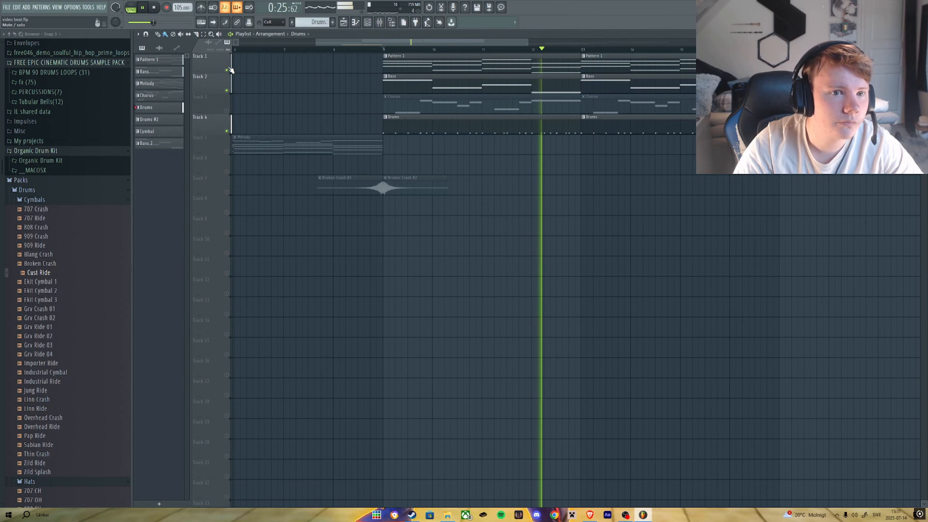
key("space")
Reopen the mixer and the FLEX insert's Fruity Limiter.
key("F9")
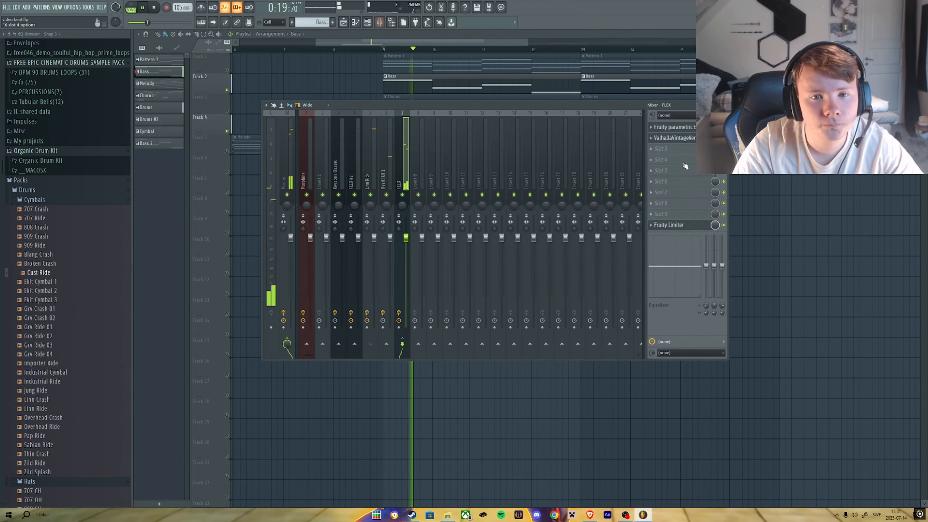
left_click(685, 226)
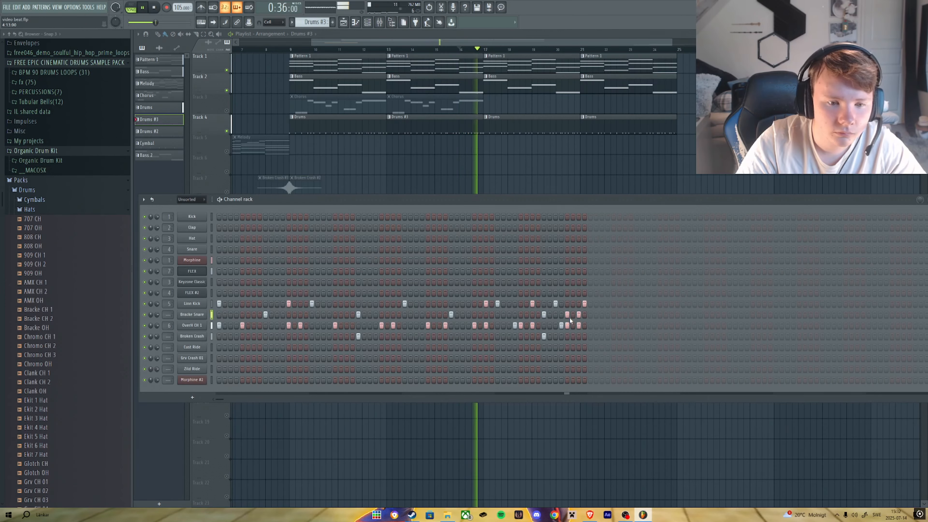
Route the Bracke Snare channel to its own mixer insert and load Sausage Fattener on it.
right_click(192, 315)
left_click(234, 325)
right_click(515, 173)
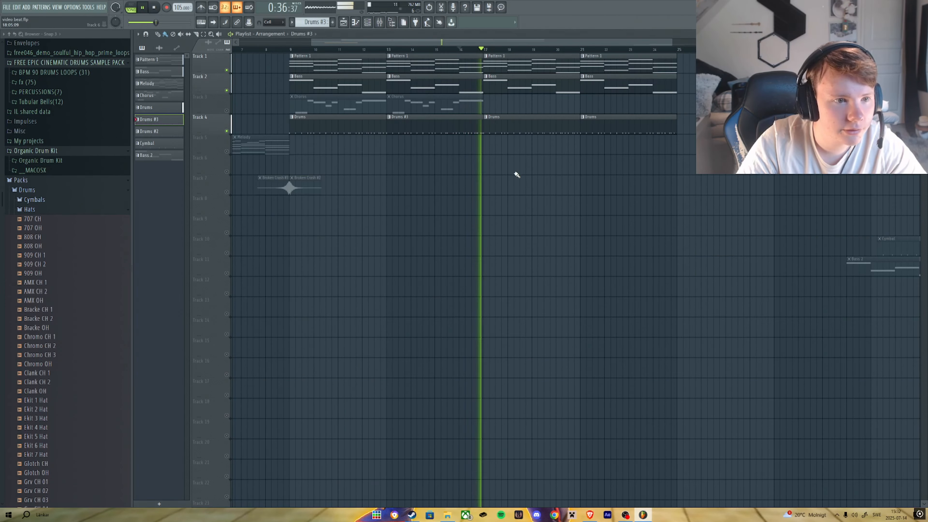
left_click(376, 50)
left_click(453, 113)
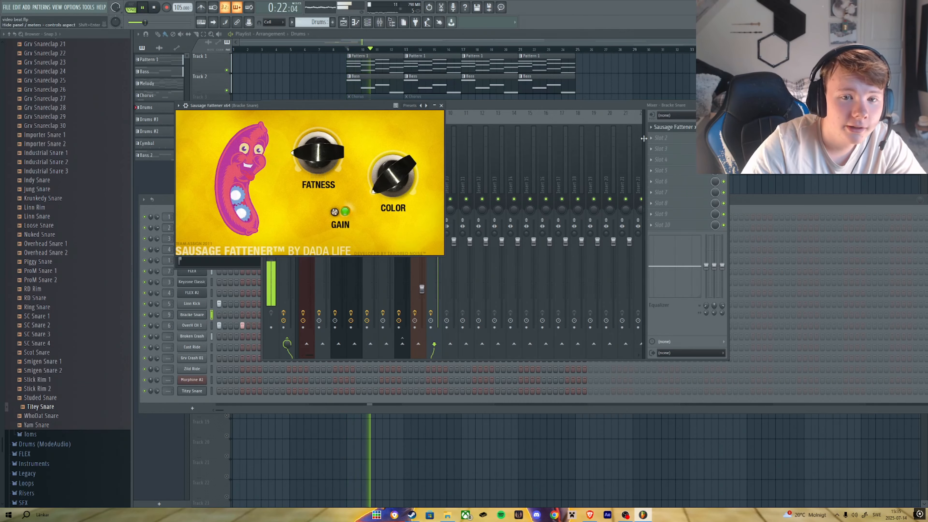
left_click(661, 138)
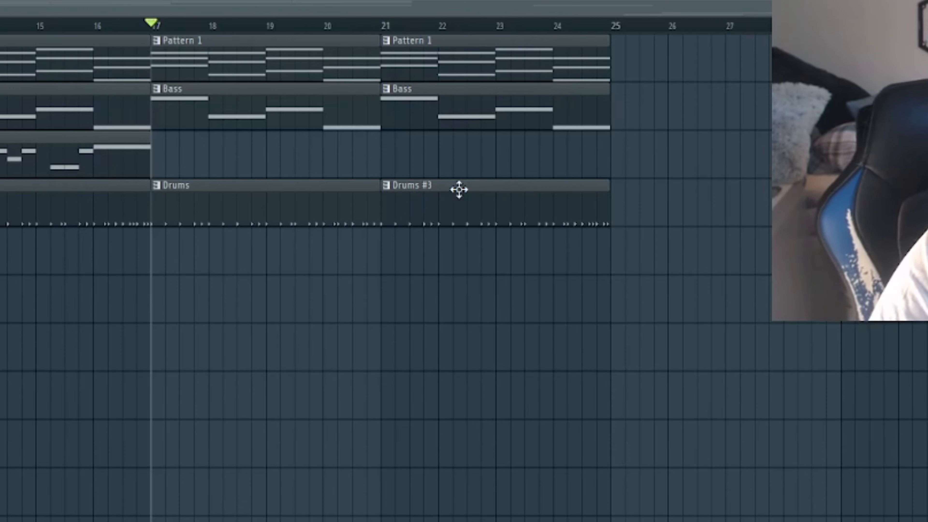
Open the Drums pattern and edit the kick and snare steps in the channel rack.
left_click(157, 185)
left_click(244, 298)
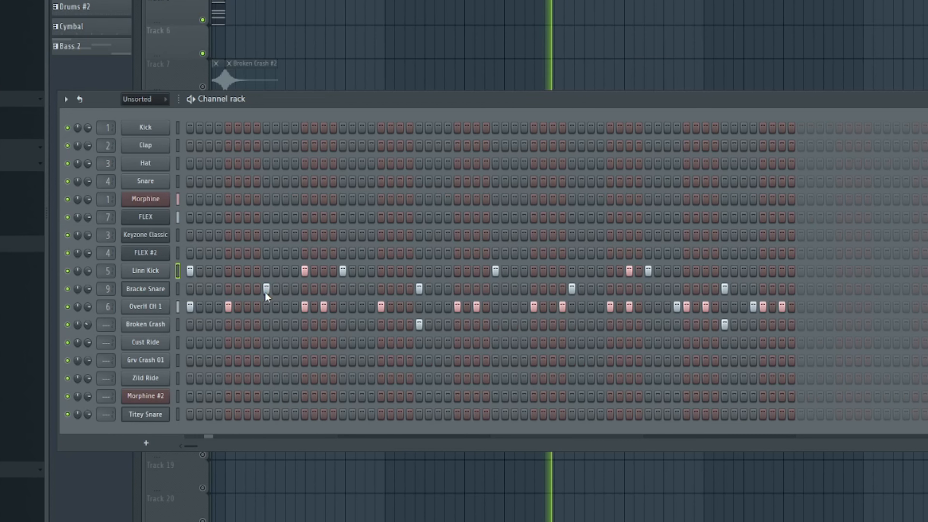
left_click(266, 289)
left_click_drag(267, 271, 291, 281)
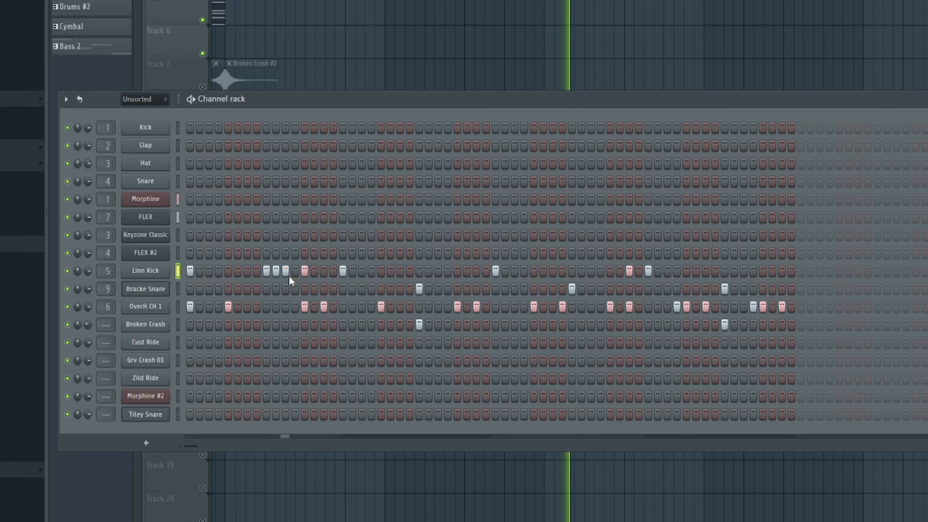
left_click(266, 289)
left_click(266, 271)
left_click(295, 272)
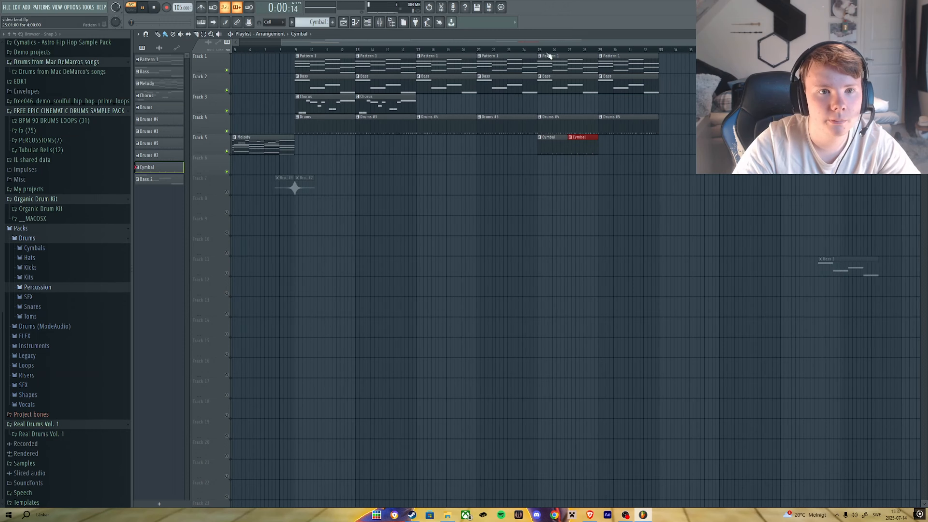
Move the Cymbal clip on Track 5 into place in the arrangement.
key("space")
left_click_drag(621, 136, 553, 182)
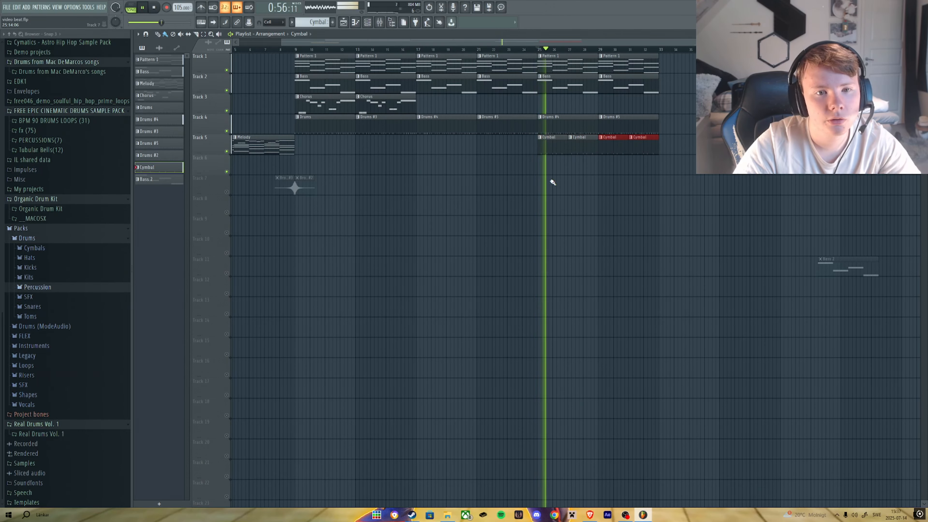
left_click(559, 150)
Open the Zild Ride channel and toggle the mute states of the Grv Crash 01 and Cust Ride channels.
left_click(367, 22)
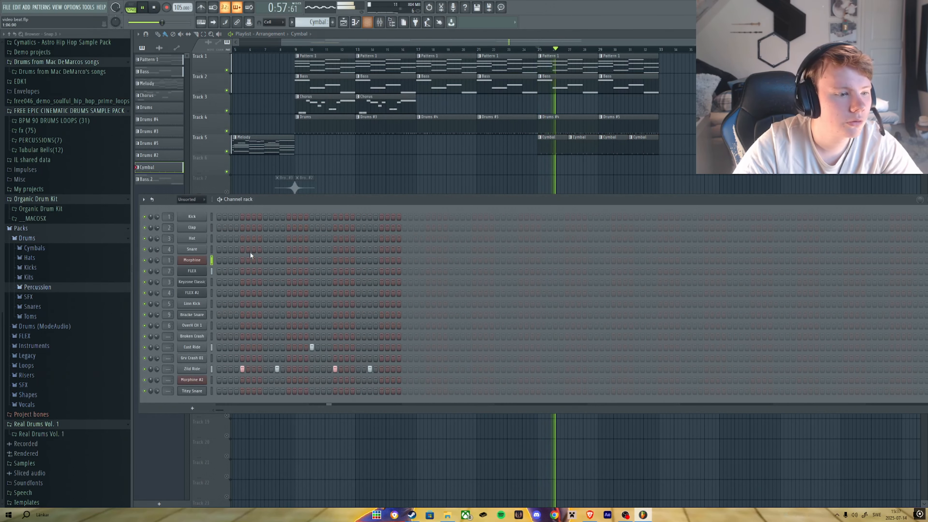
left_click(194, 368)
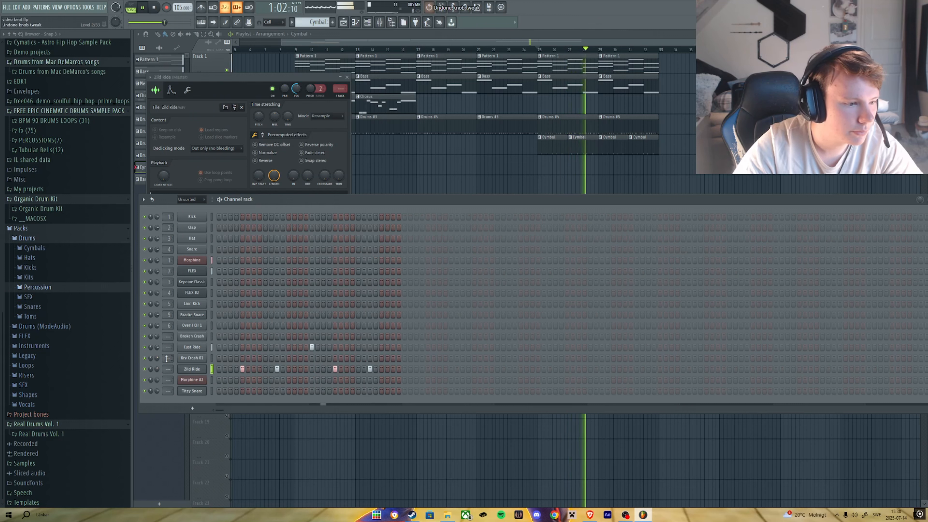
right_click(158, 359)
left_click(155, 347)
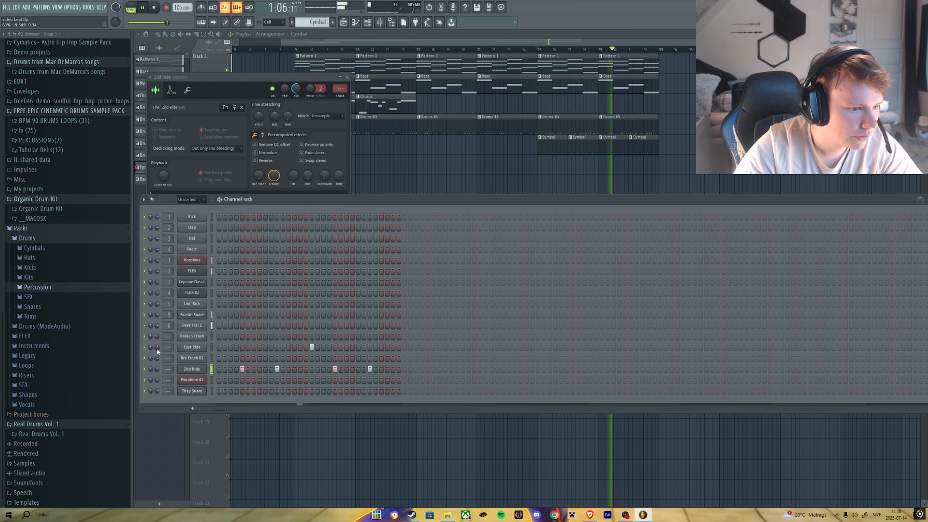
right_click(386, 465)
scroll(416, 384, "down", 2)
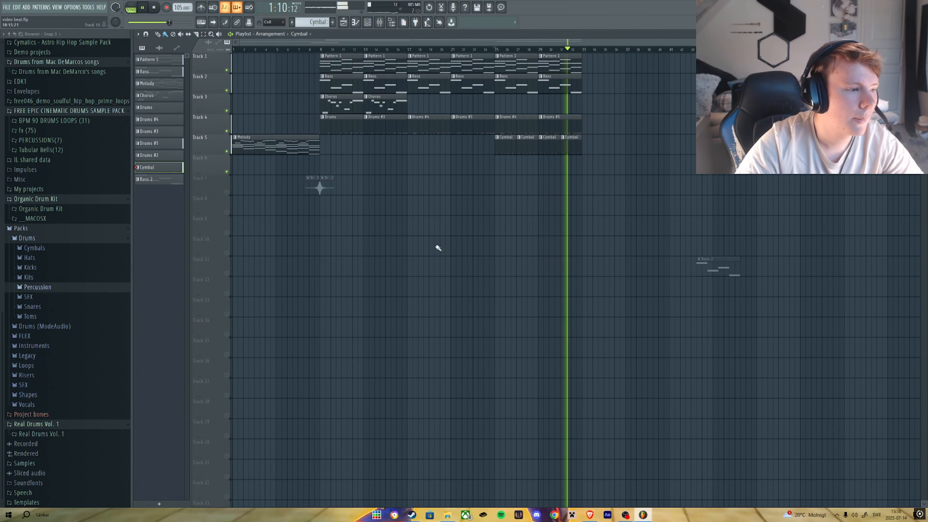
Select the block of pattern clips across the arrangement tracks and duplicate it further along the playlist.
left_click_drag(652, 171, 332, 50)
key("ctrl+b")
scroll(592, 281, "down", 2)
scroll(661, 310, "up", 2)
scroll(660, 315, "down", 2)
left_click(568, 256, "ctrl")
scroll(566, 242, "up", 1)
scroll(564, 244, "up", 2)
scroll(566, 245, "down", 2)
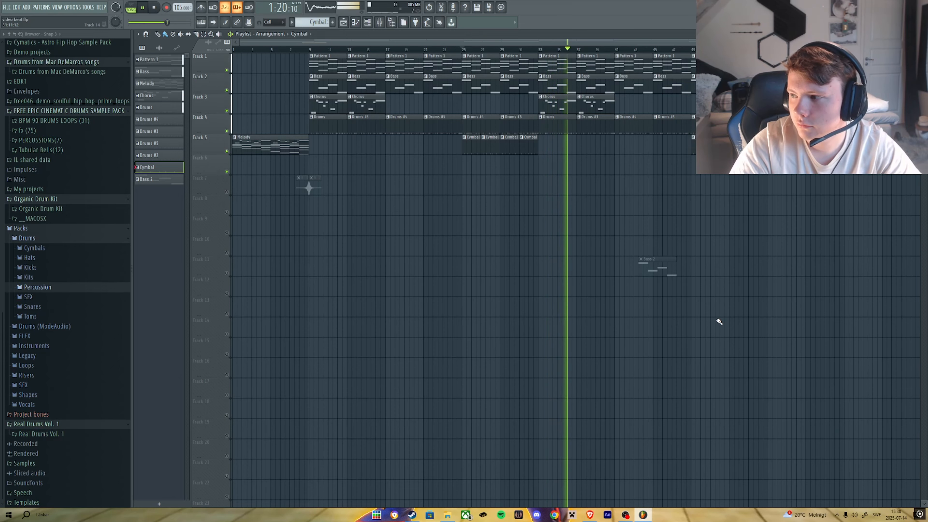
key("space")
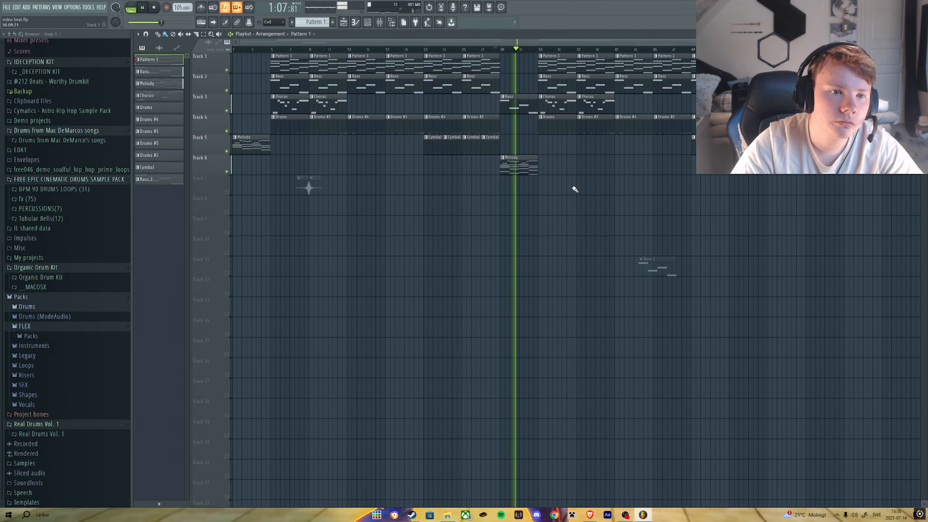
Select the Melody pattern and toggle the mixer view.
left_click(153, 83)
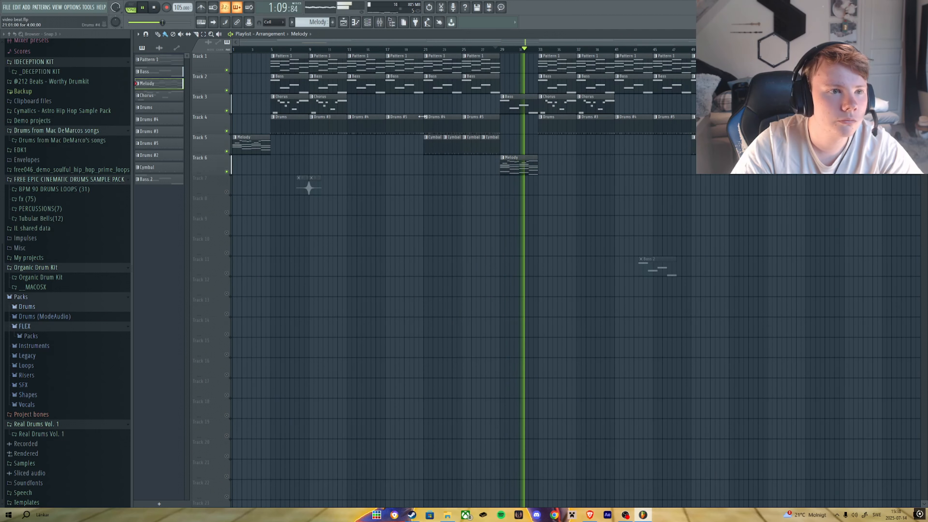
left_click(382, 25)
key("F9")
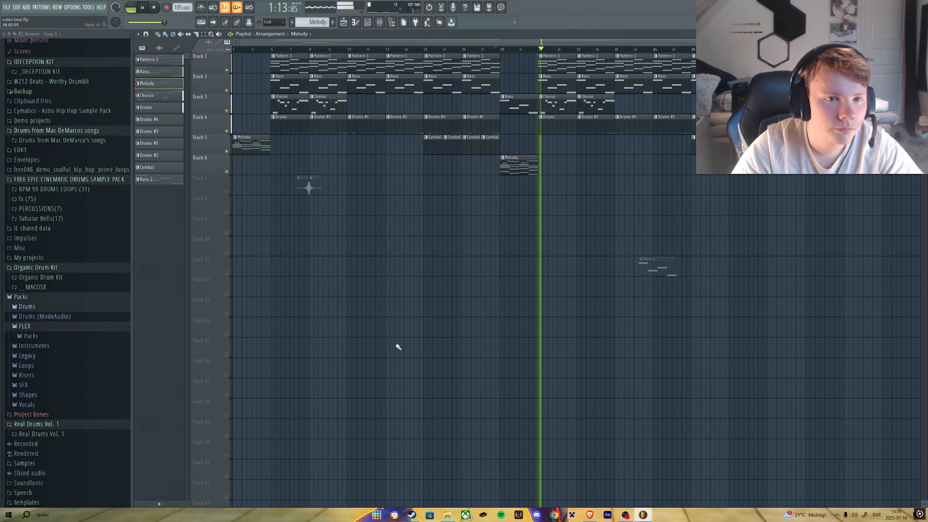
Select a short range on Track 5 around the Cymbal clips and duplicate it.
left_click_drag(508, 144, 550, 143)
key("ctrl+b")
key("space")
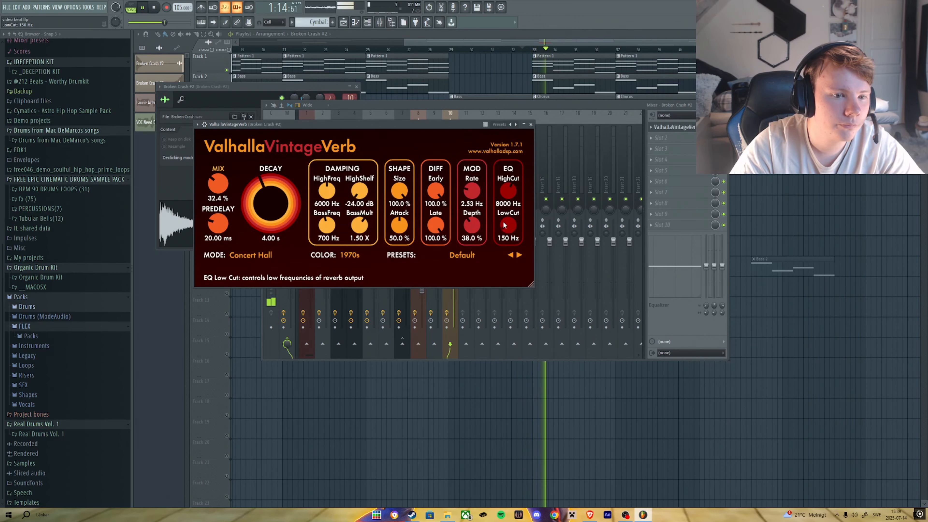
Open the Broken Crash #2 channel settings and inspect its mixer insert effect slots.
left_click(577, 368)
double_click(547, 184)
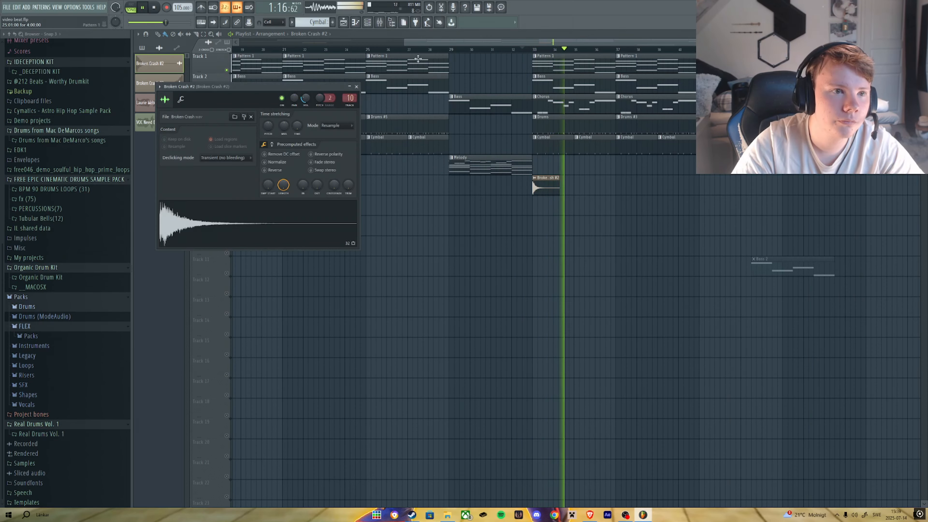
key("F9")
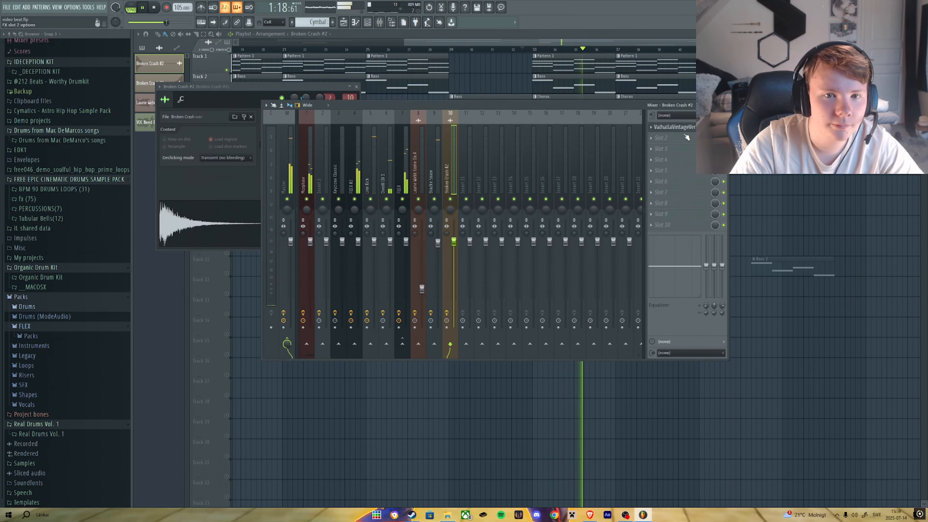
left_click(674, 127)
left_click(644, 420)
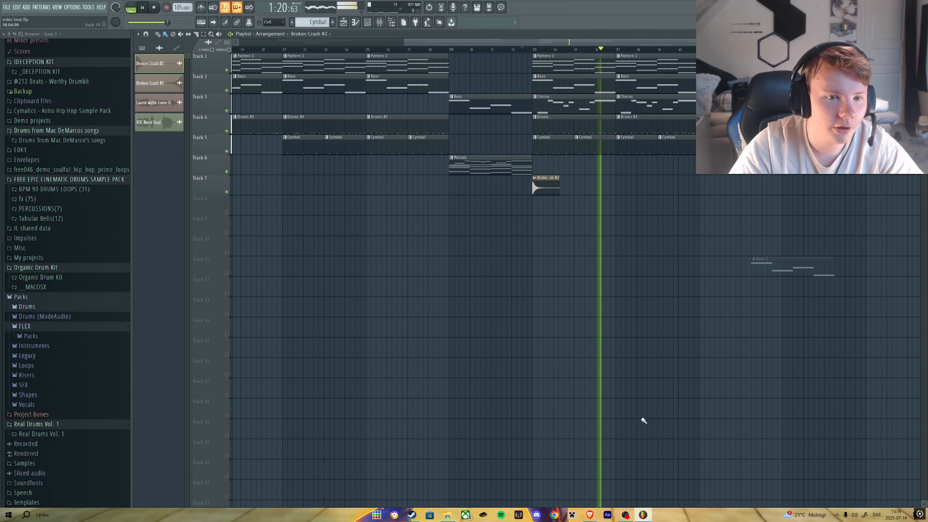